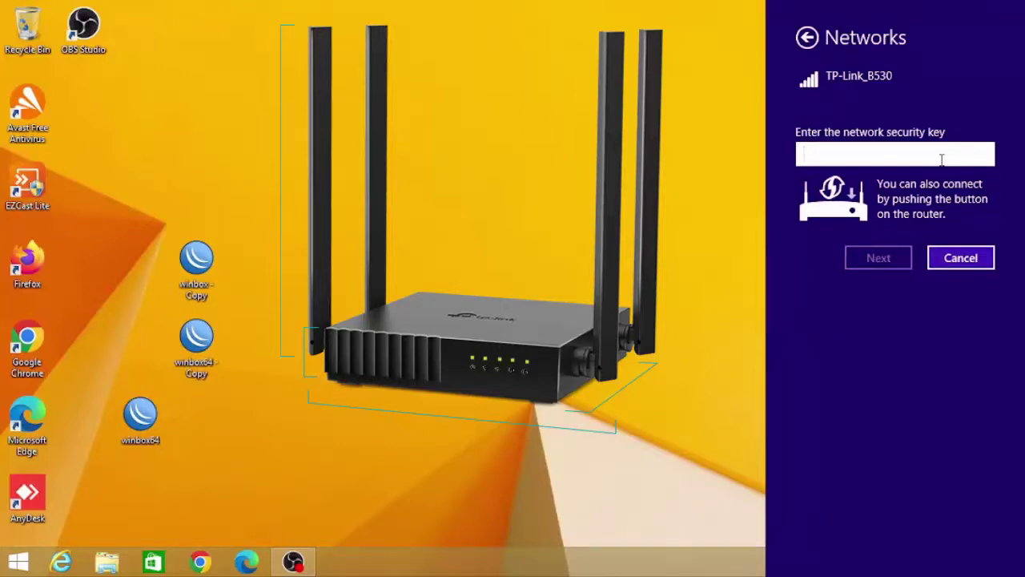
# Join the TP-Link_B530 Wi-Fi with its security key and close the Networks pane
pyautogui.write('123')
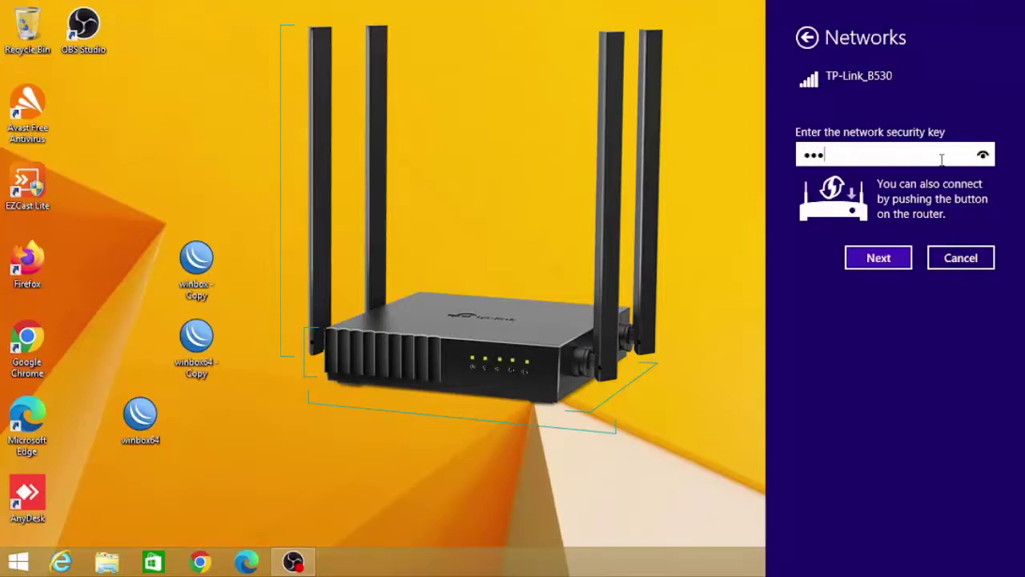
pyautogui.write('45')
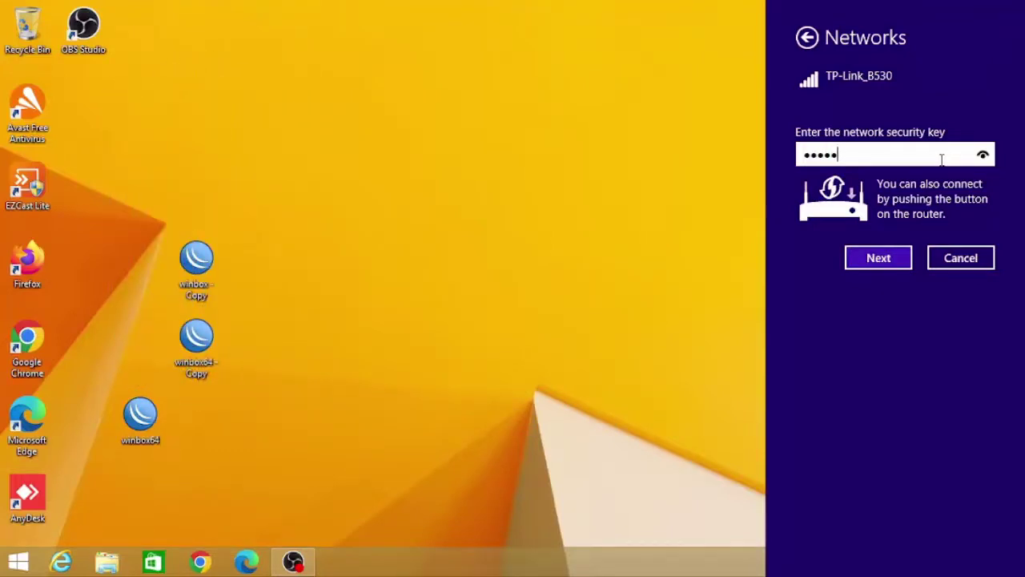
pyautogui.write('678')
pyautogui.click(885, 262)
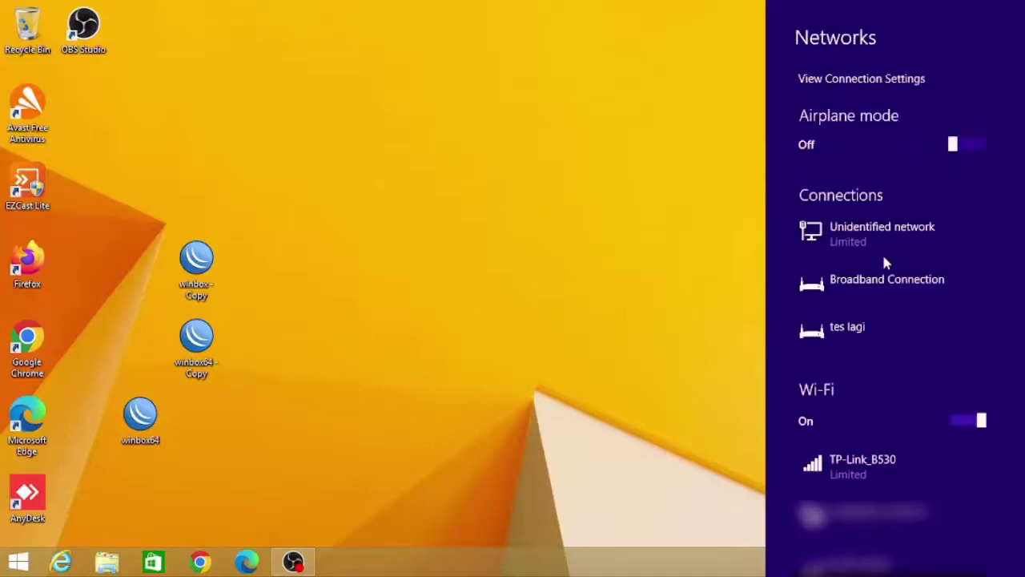
pyautogui.click(564, 415)
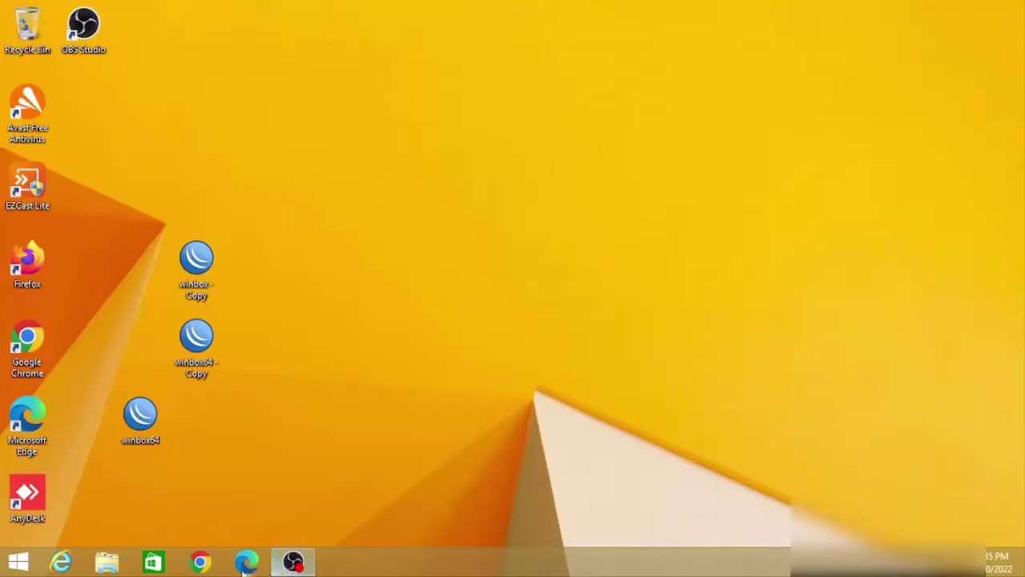
# Load the router admin address 192.168.0.1 in Google Chrome
pyautogui.click(202, 563)
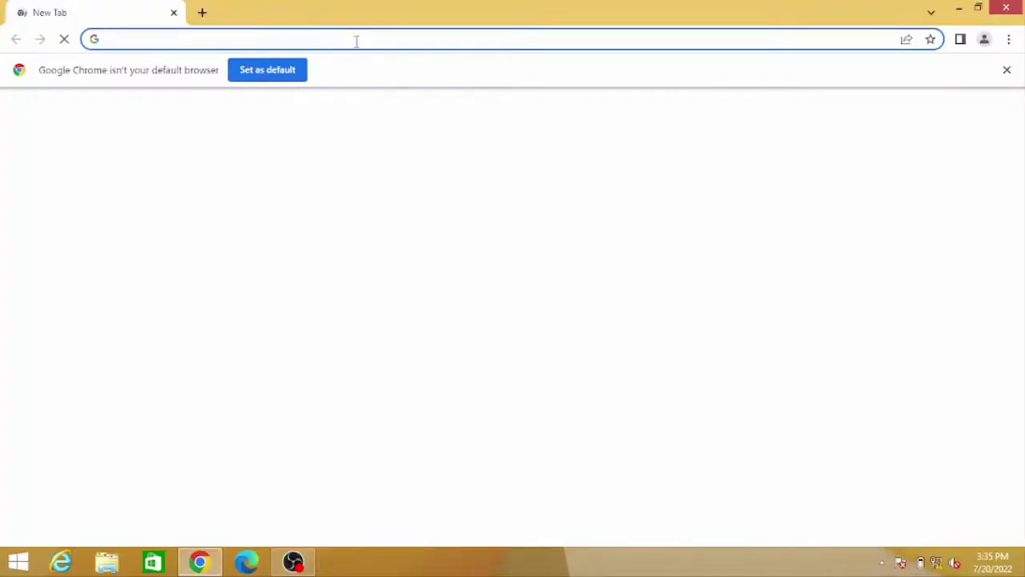
pyautogui.write('192.168')
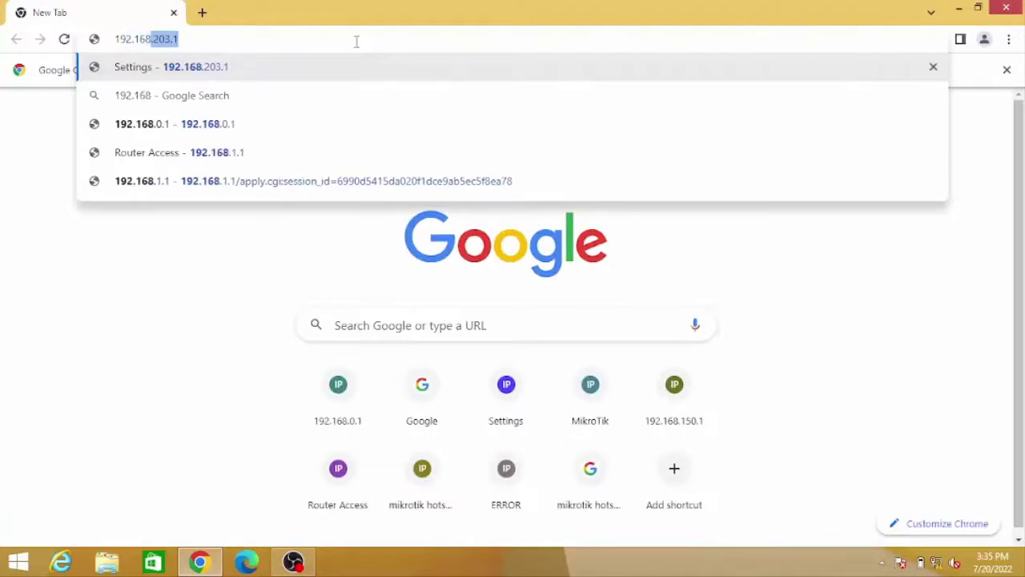
pyautogui.write('.0.1')
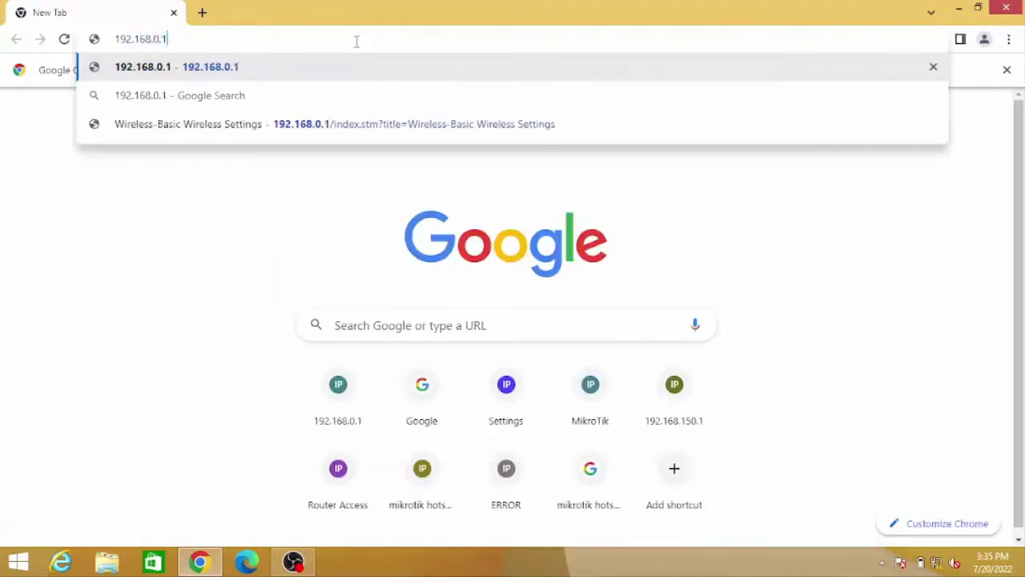
pyautogui.press('Return')
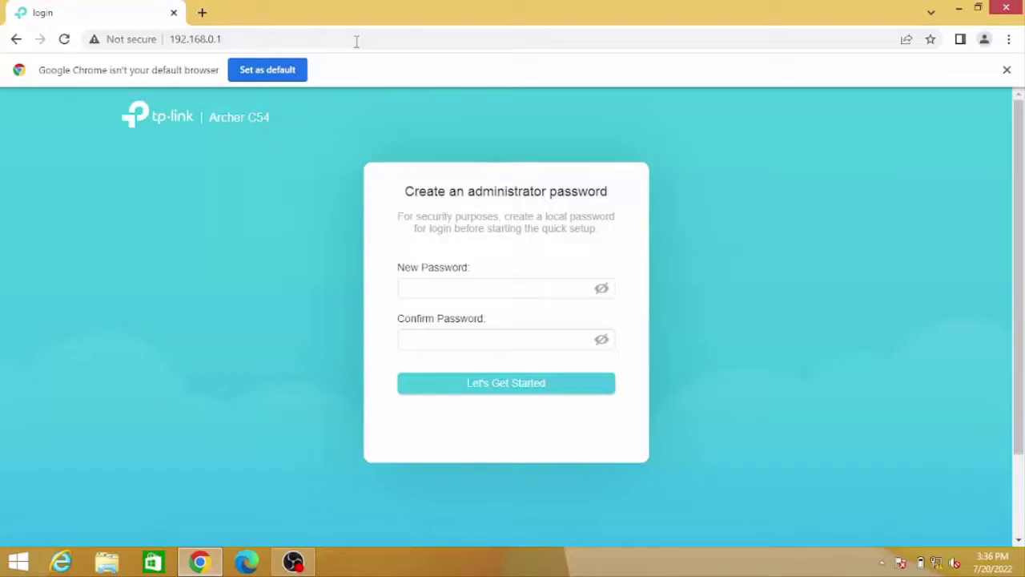
# Enter a new administrator password and its confirmation on the Archer C54 page
pyautogui.click(446, 289)
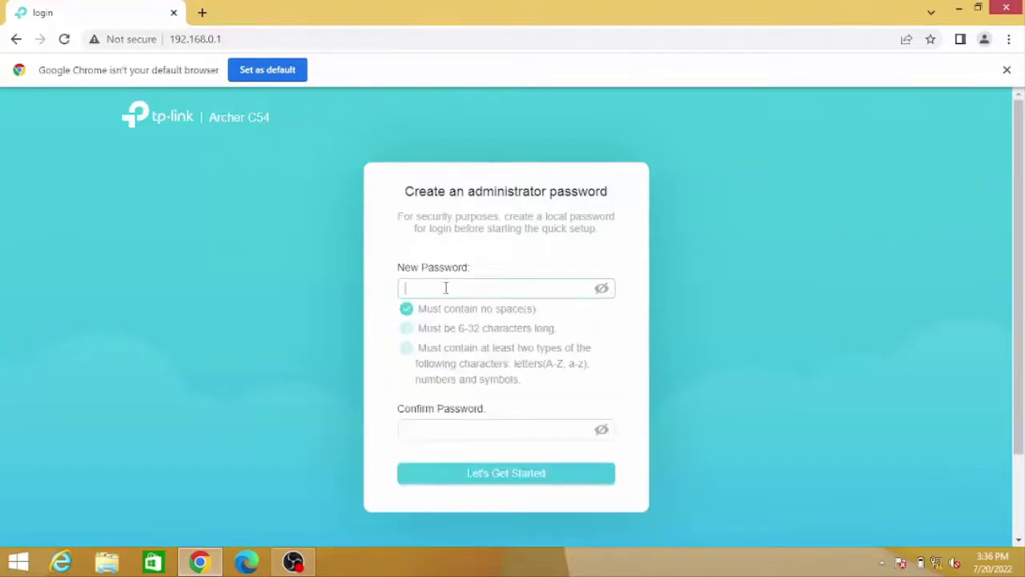
pyautogui.write('admin')
pyautogui.press('Tab')
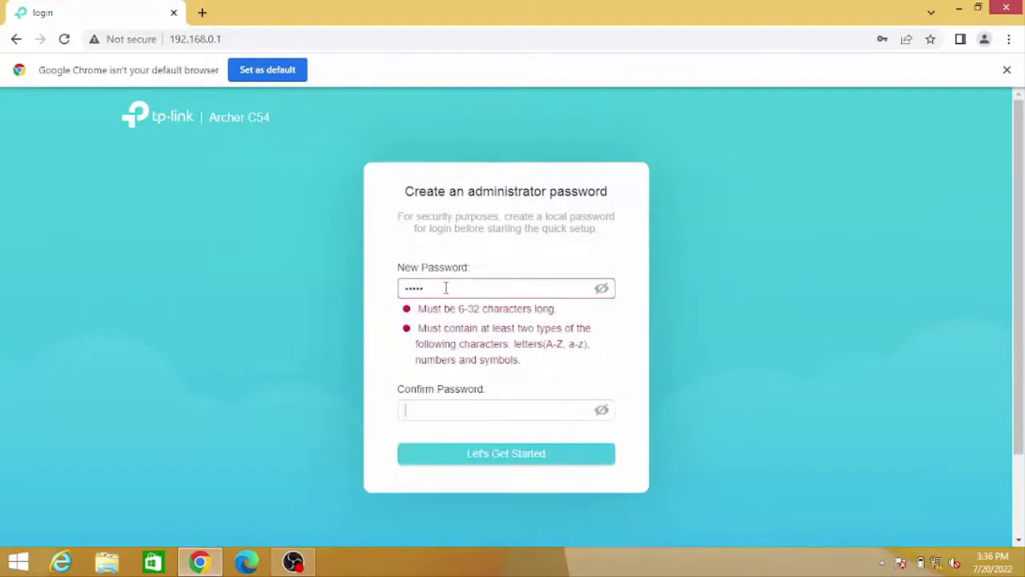
pyautogui.write('admin')
pyautogui.click(445, 289)
pyautogui.press('BackSpace')
pyautogui.press('BackSpace')
pyautogui.press('BackSpace')
pyautogui.press('BackSpace')
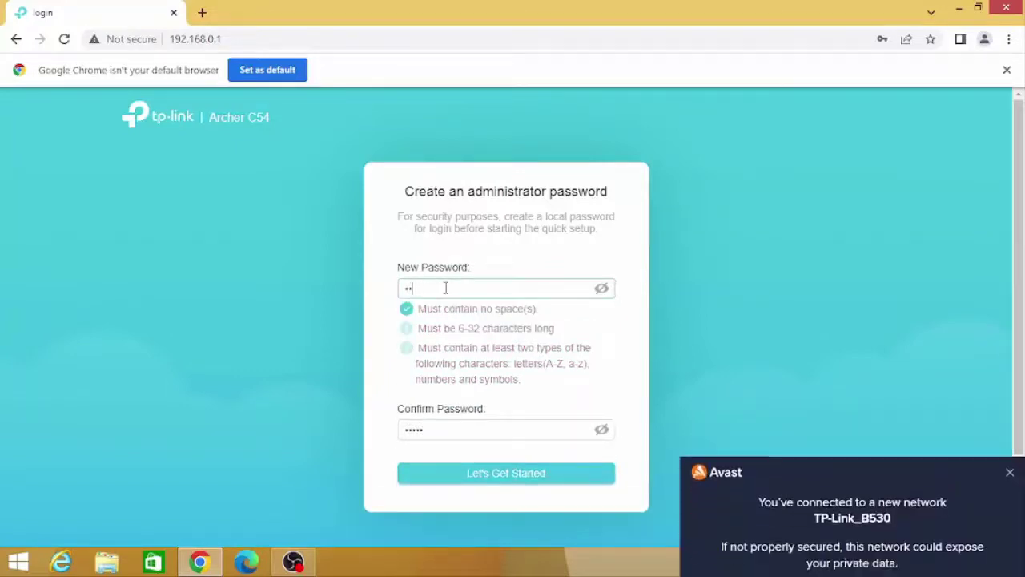
pyautogui.write('adminpass12')
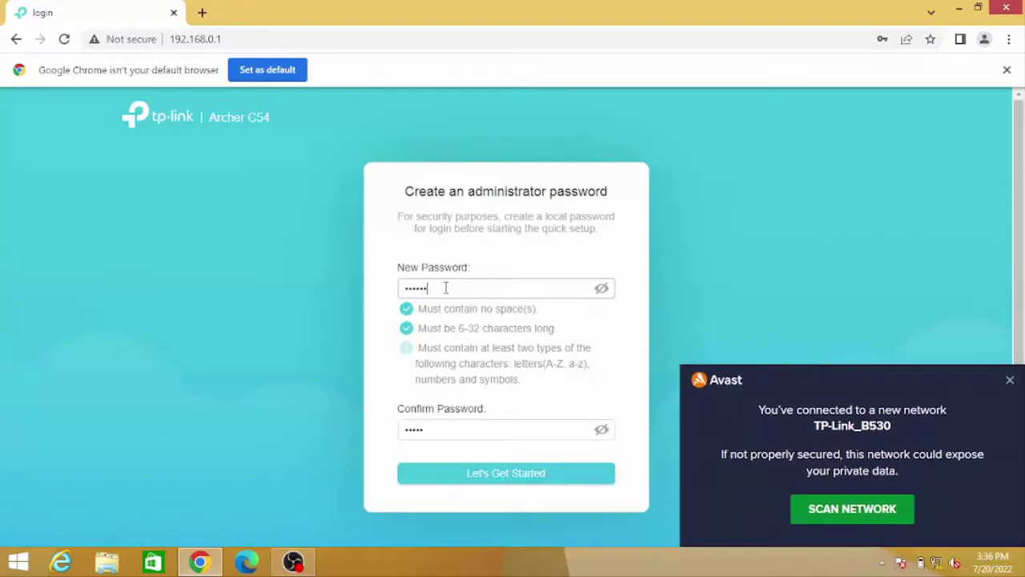
pyautogui.write('34')
pyautogui.click(449, 428)
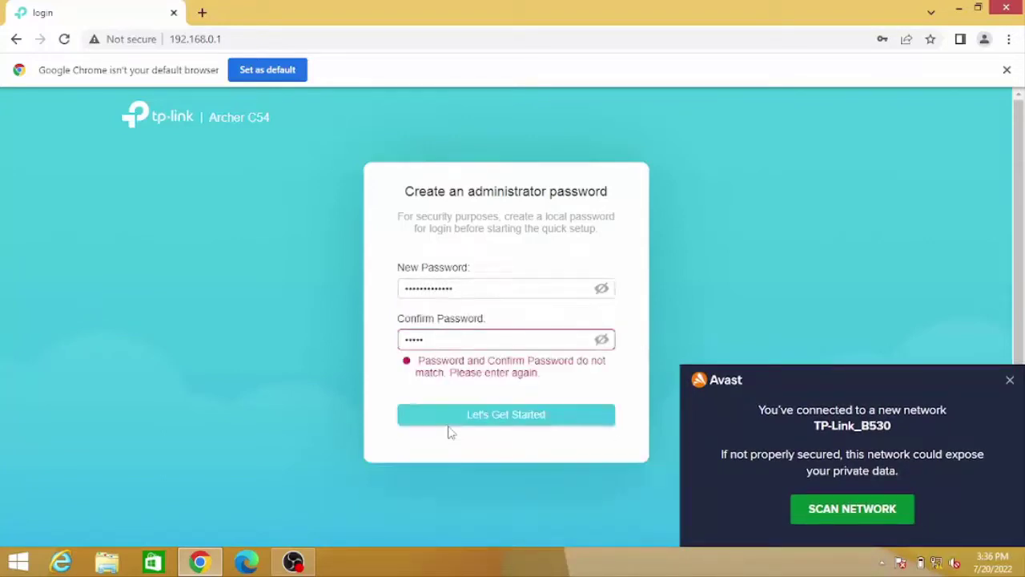
pyautogui.write('admin')
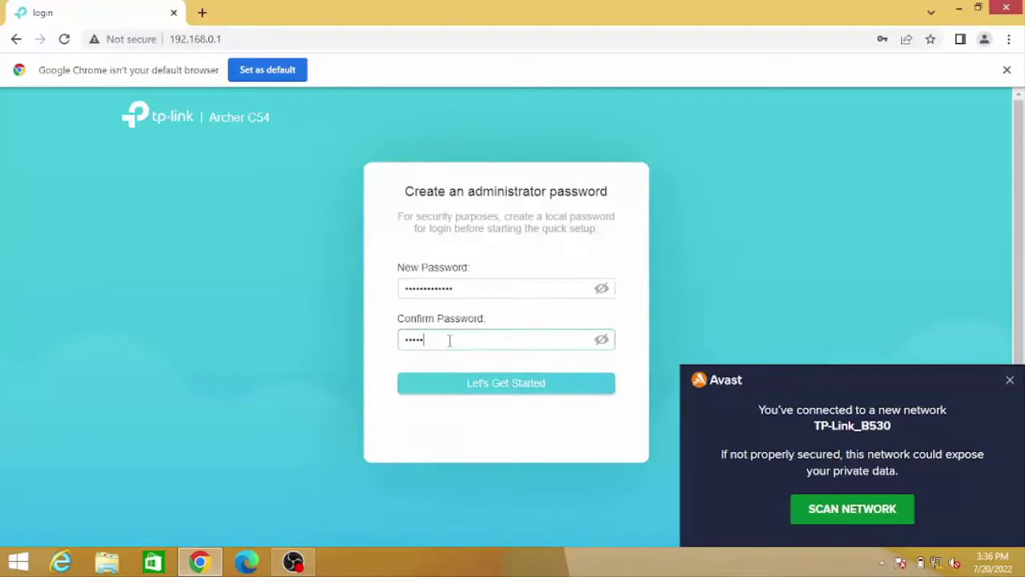
pyautogui.hotkey('ctrl', 'a')
pyautogui.write('admin12345678')
pyautogui.click(490, 384)
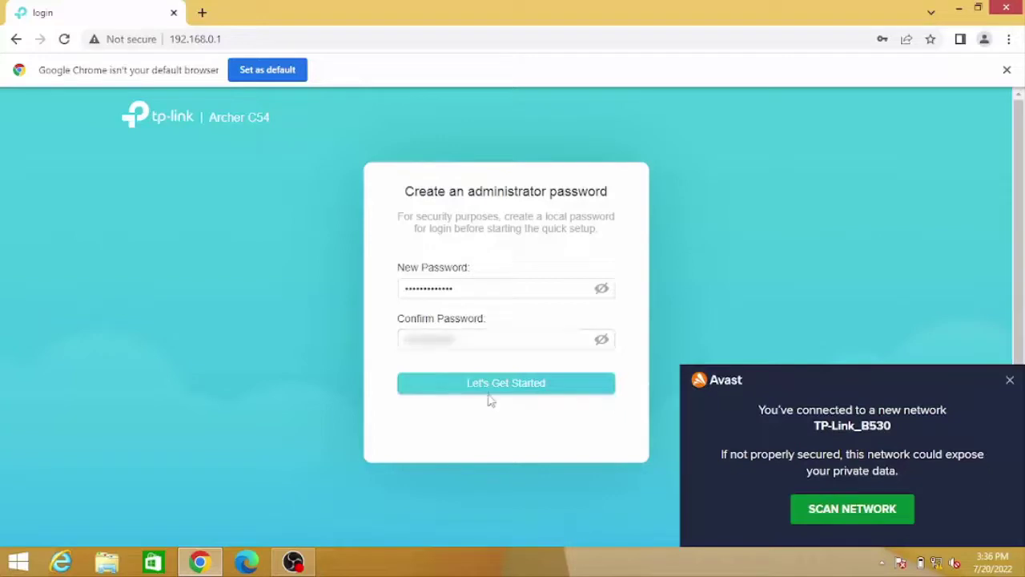
# Check both password fields, submit, dismiss the Avast notice, and choose Never on Chrome's save prompt
pyautogui.click(602, 292)
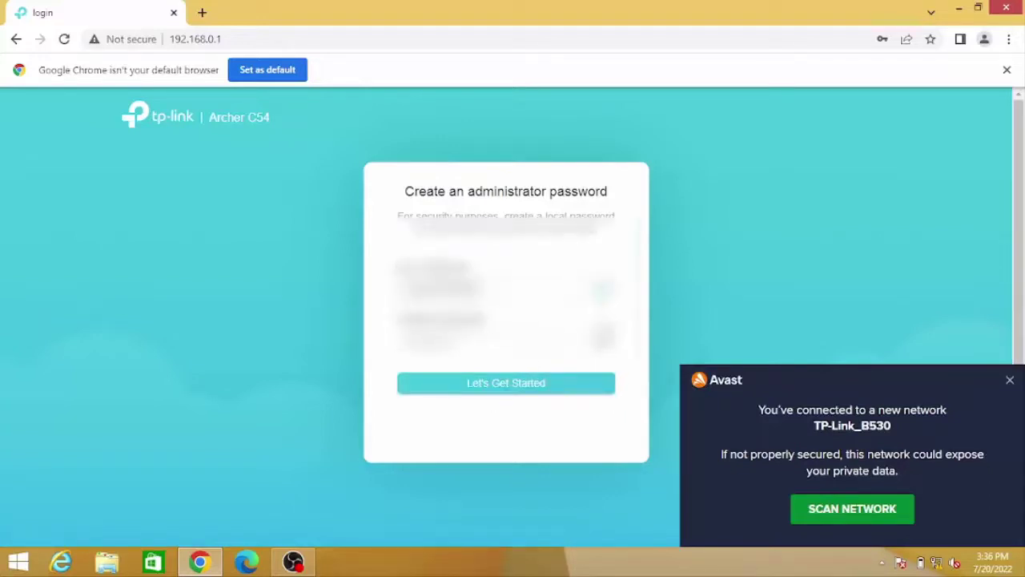
pyautogui.click(604, 344)
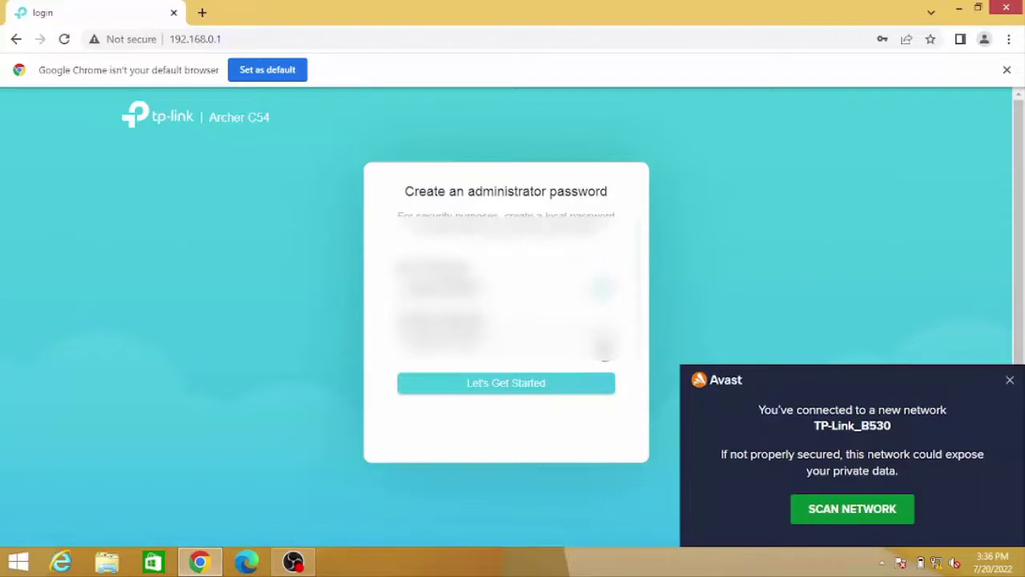
pyautogui.click(576, 386)
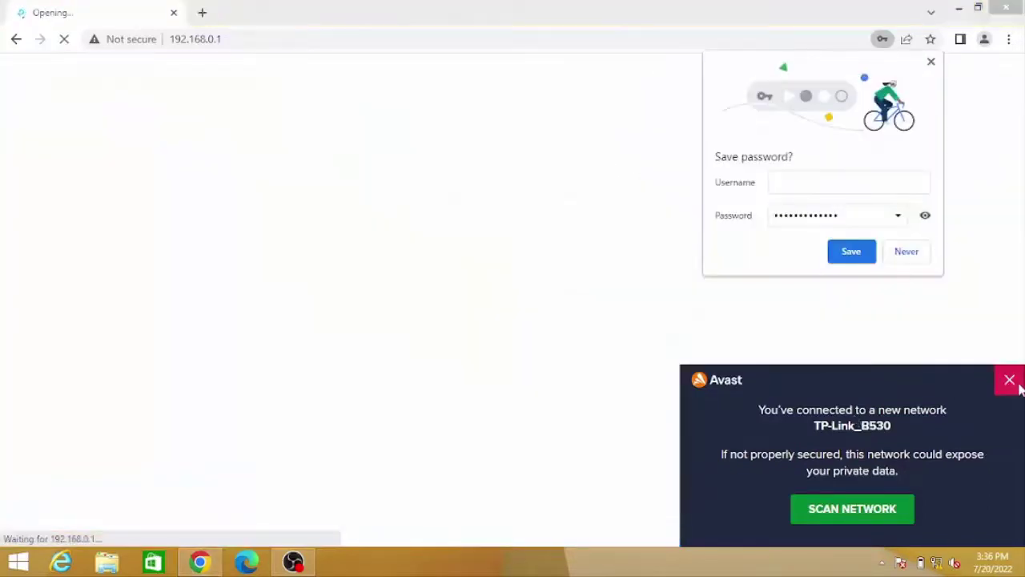
pyautogui.click(1010, 379)
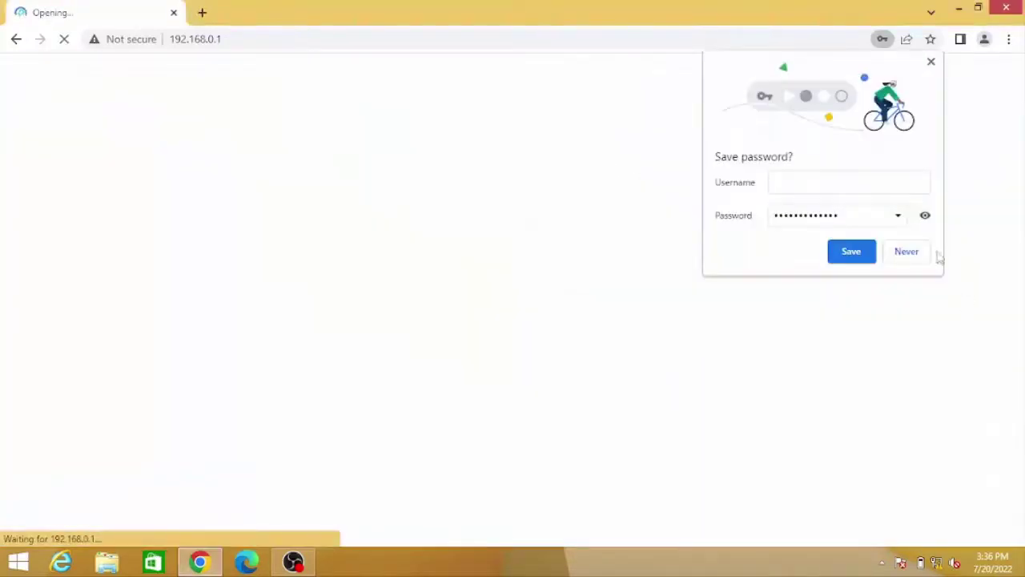
pyautogui.click(919, 255)
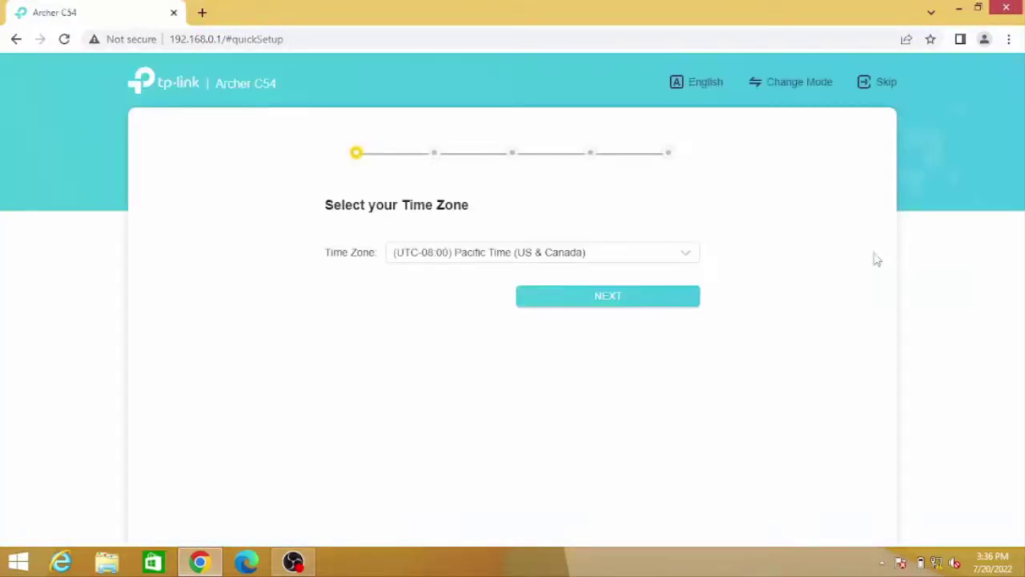
# Pick (UTC+07:00) Bangkok, Hanoi, Jakarta as time zone, continue, and skip the disconnected port step
pyautogui.click(691, 254)
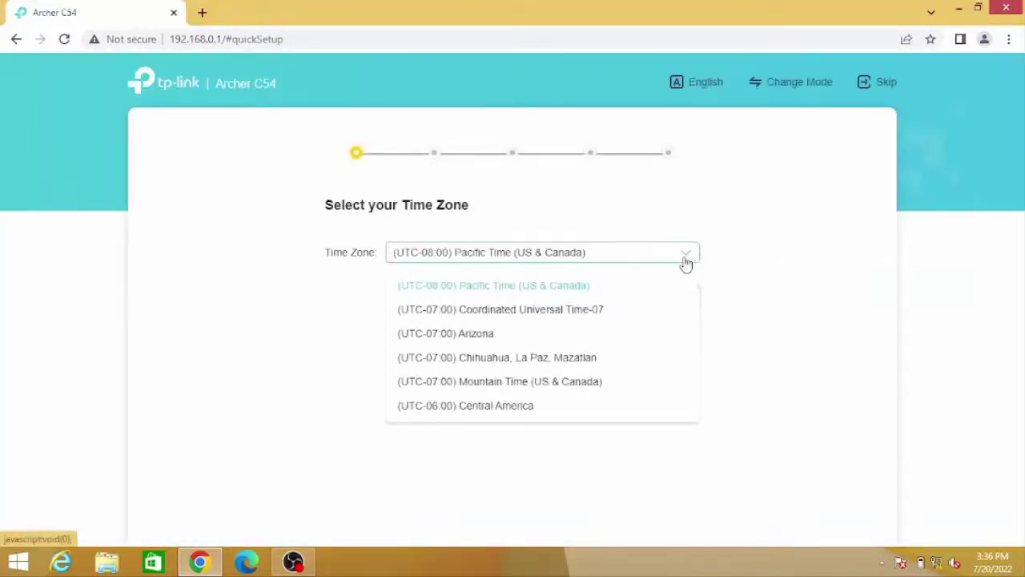
pyautogui.click(657, 313)
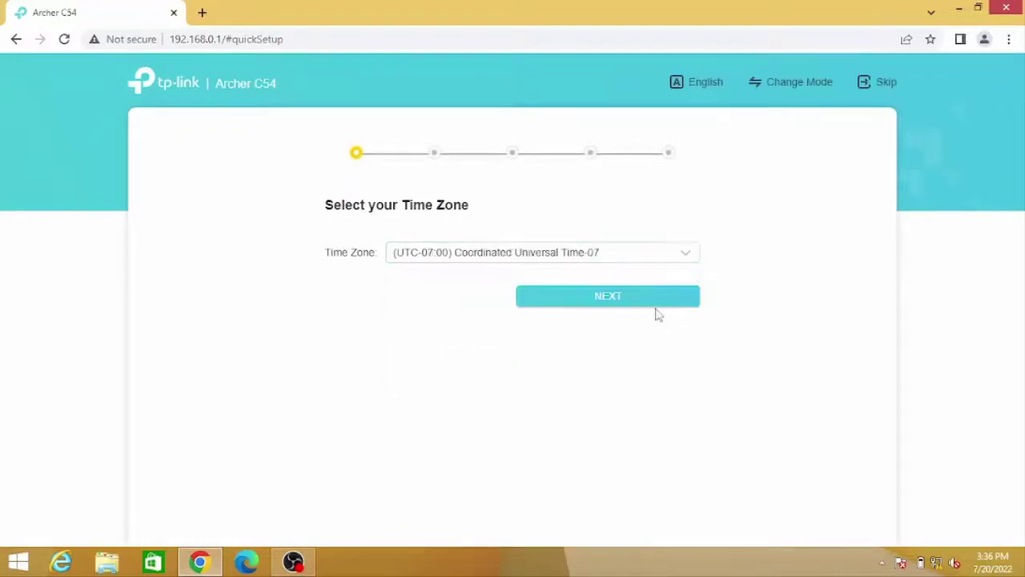
pyautogui.click(689, 255)
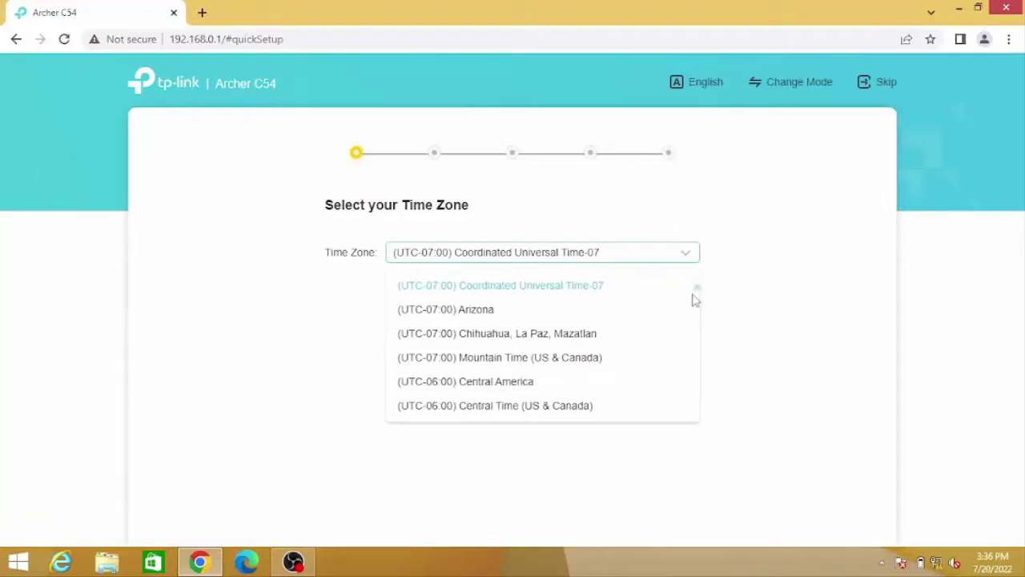
pyautogui.scroll(-2, 696, 295)
pyautogui.scroll(-6, 697, 325)
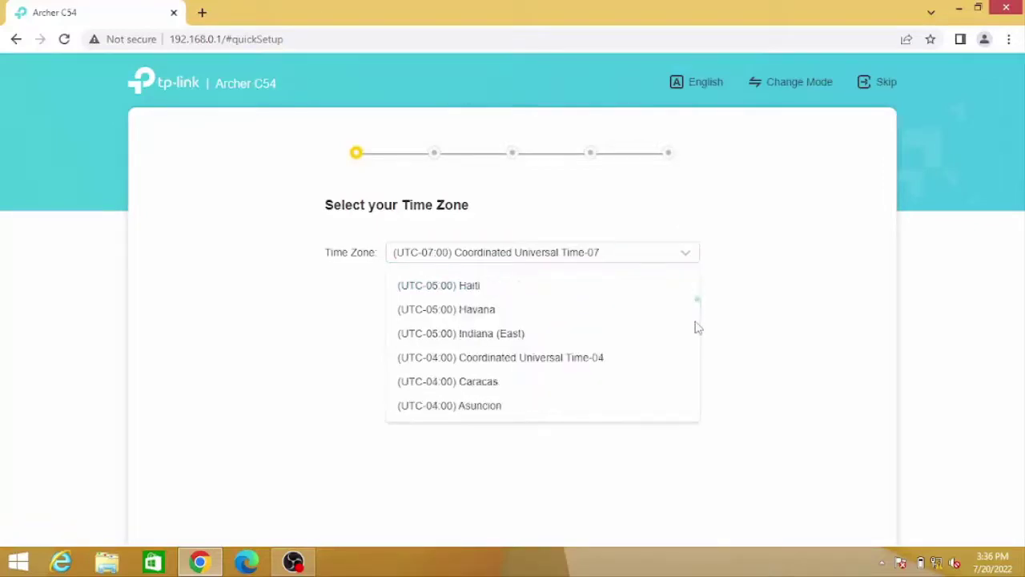
pyautogui.scroll(-2, 697, 325)
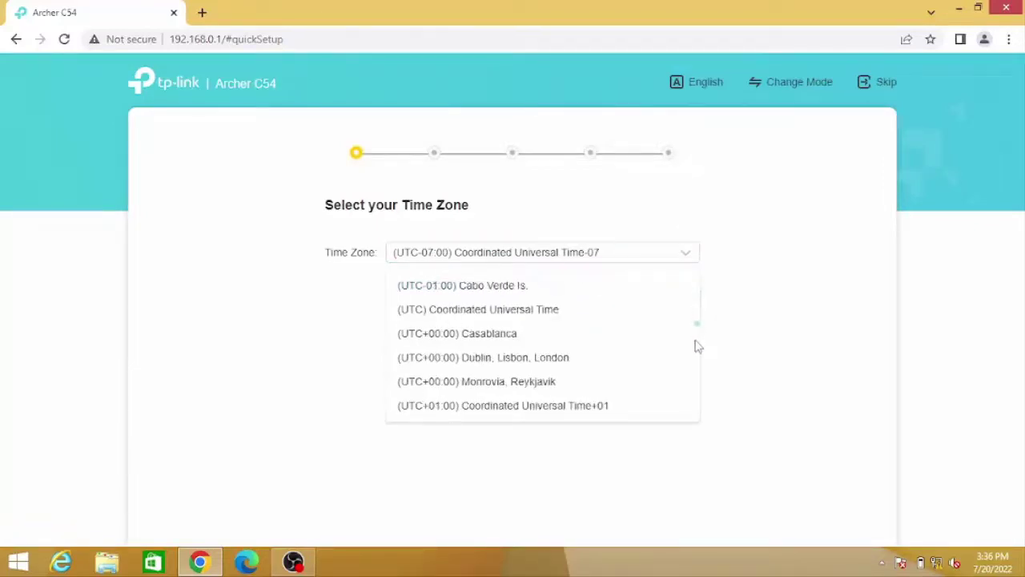
pyautogui.scroll(-5, 697, 346)
pyautogui.scroll(-6, 697, 348)
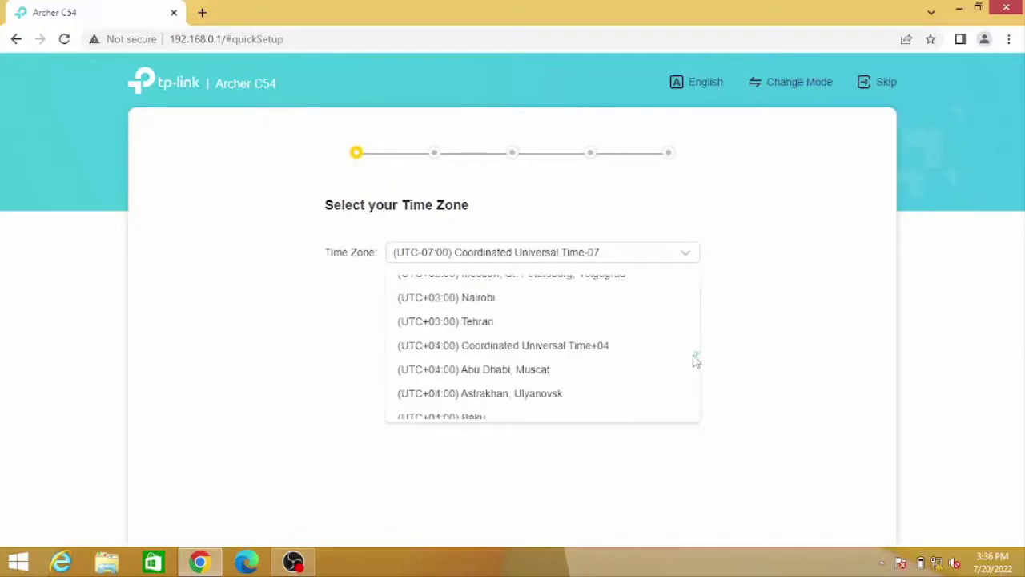
pyautogui.scroll(-3, 696, 367)
pyautogui.scroll(-3, 694, 378)
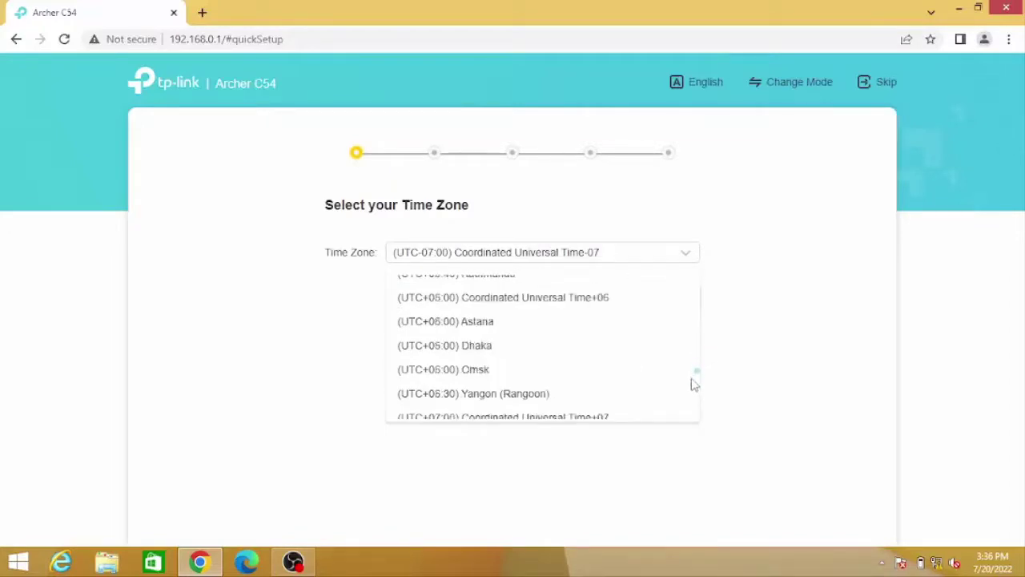
pyautogui.scroll(-3, 693, 384)
pyautogui.moveTo(691, 384); pyautogui.dragTo(659, 331)
pyautogui.scroll(2, 701, 318)
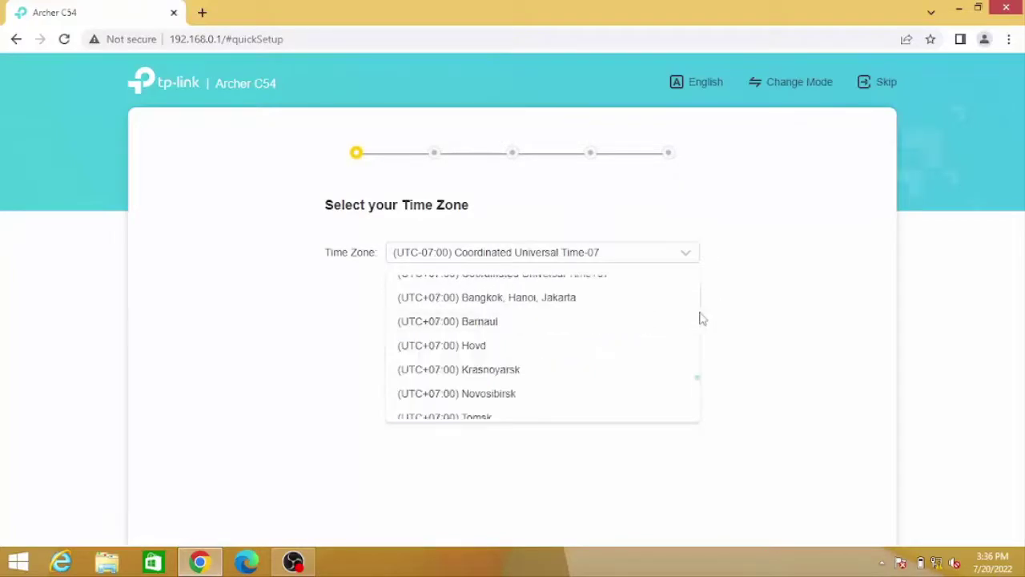
pyautogui.click(614, 297)
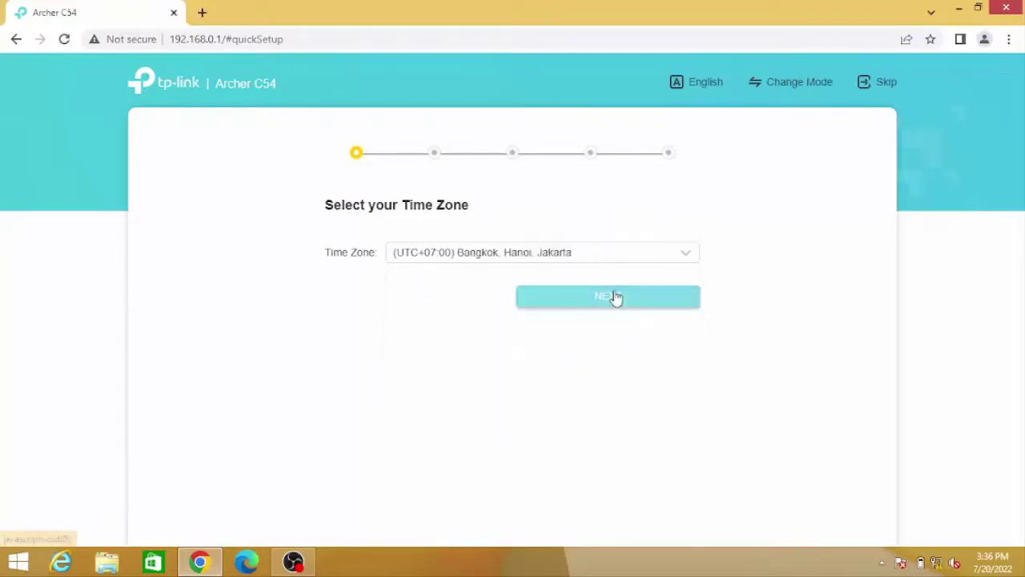
pyautogui.click(615, 301)
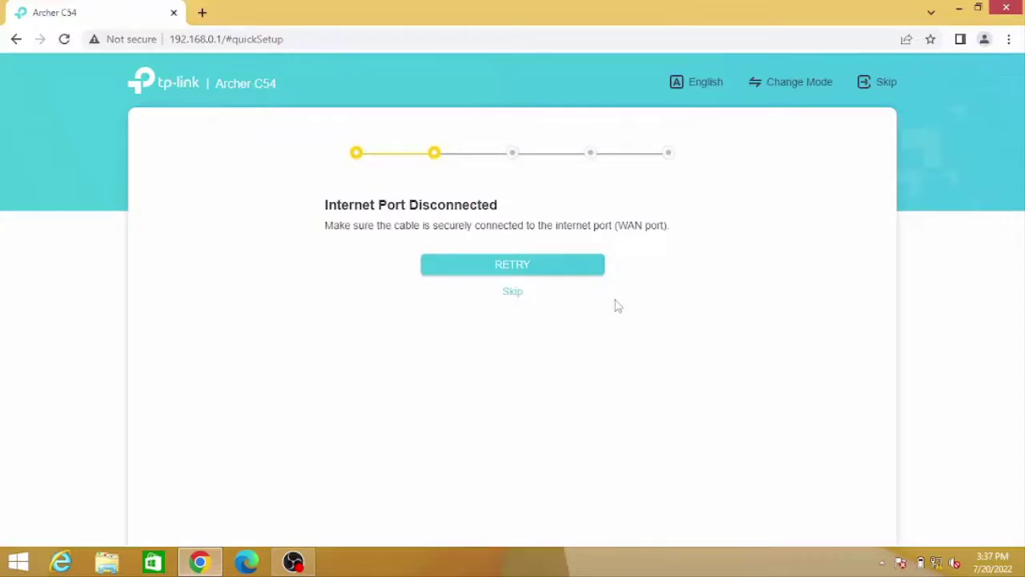
pyautogui.click(514, 296)
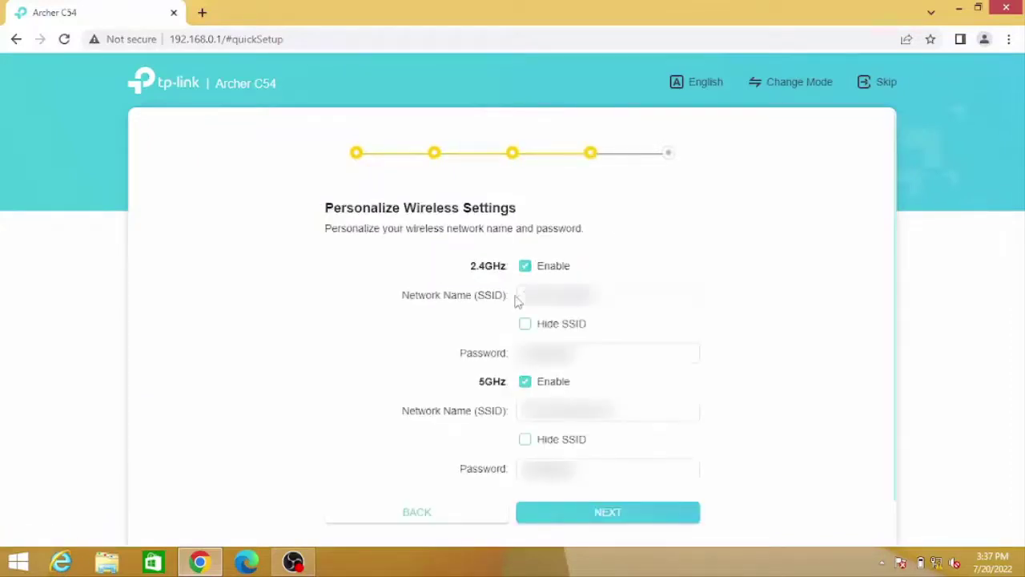
# Replace the 2.4GHz network name and Wi-Fi password, then proceed to Confirm Settings
pyautogui.doubleClick(522, 295)
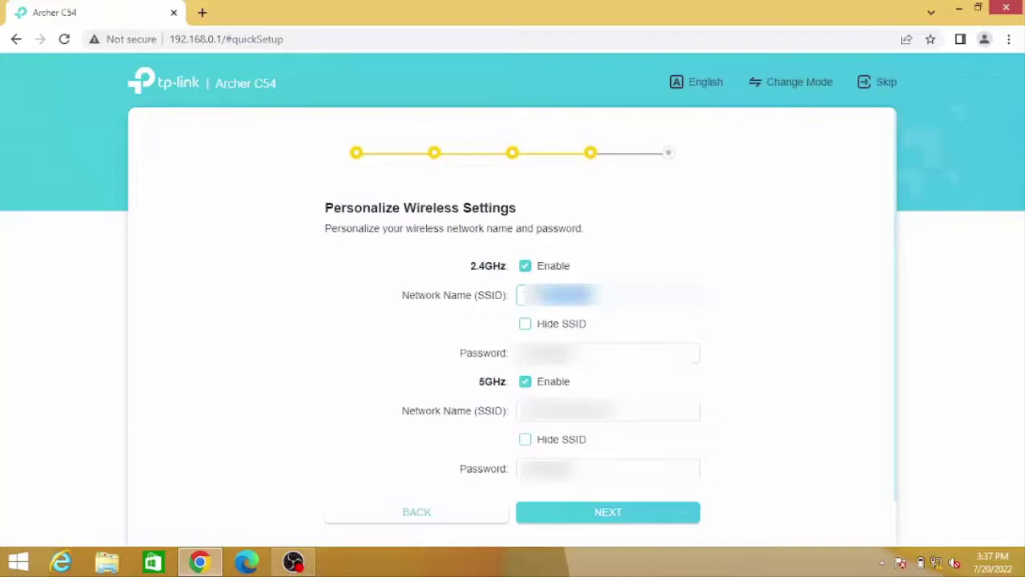
pyautogui.press('BackSpace')
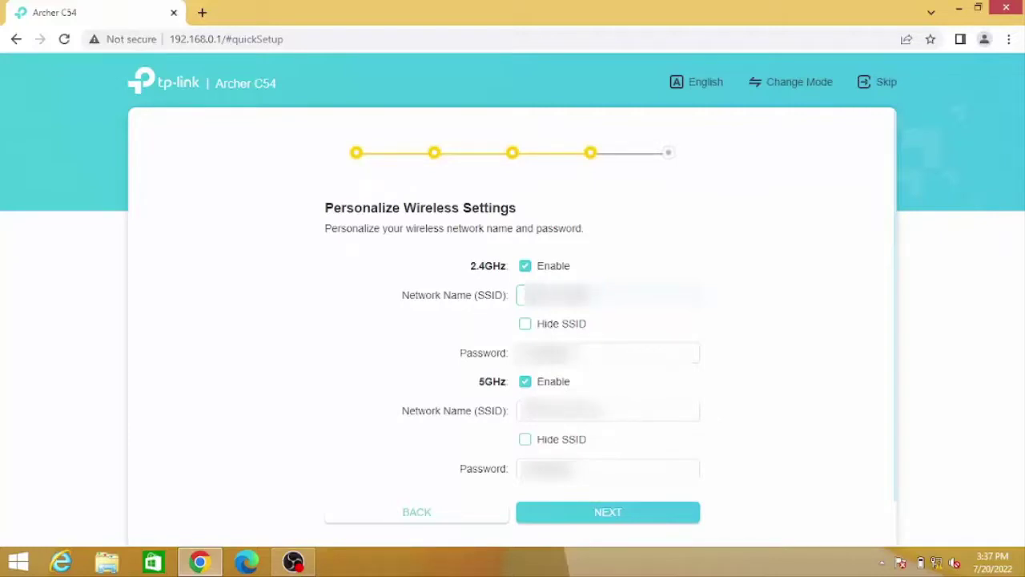
pyautogui.doubleClick(582, 346)
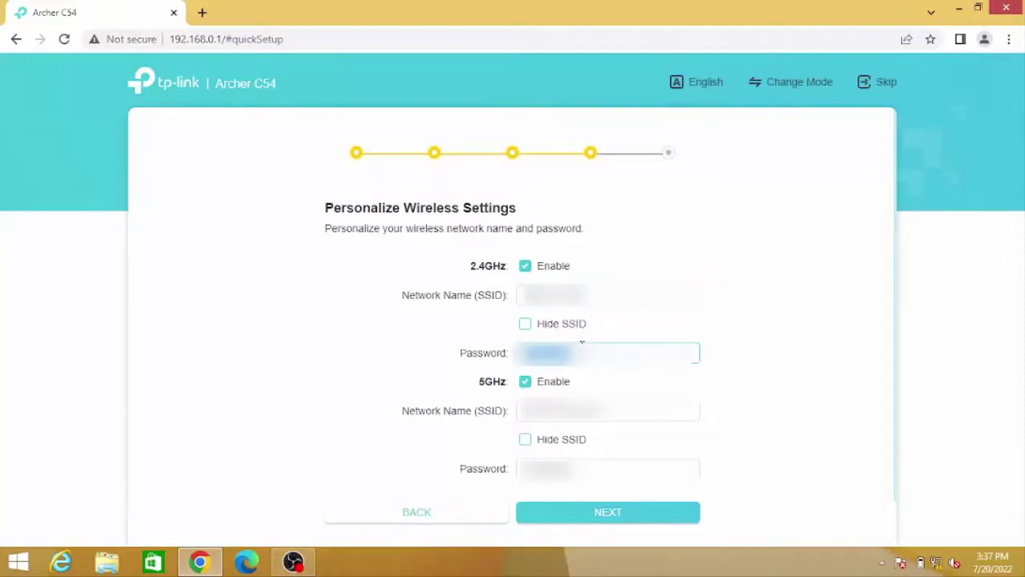
pyautogui.write('12')
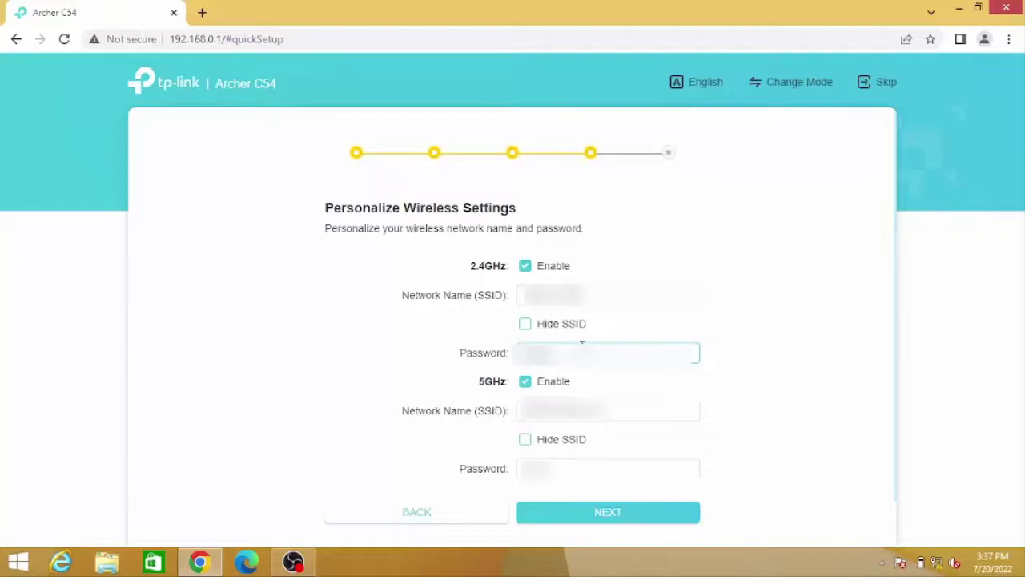
pyautogui.write('3')
pyautogui.write('45')
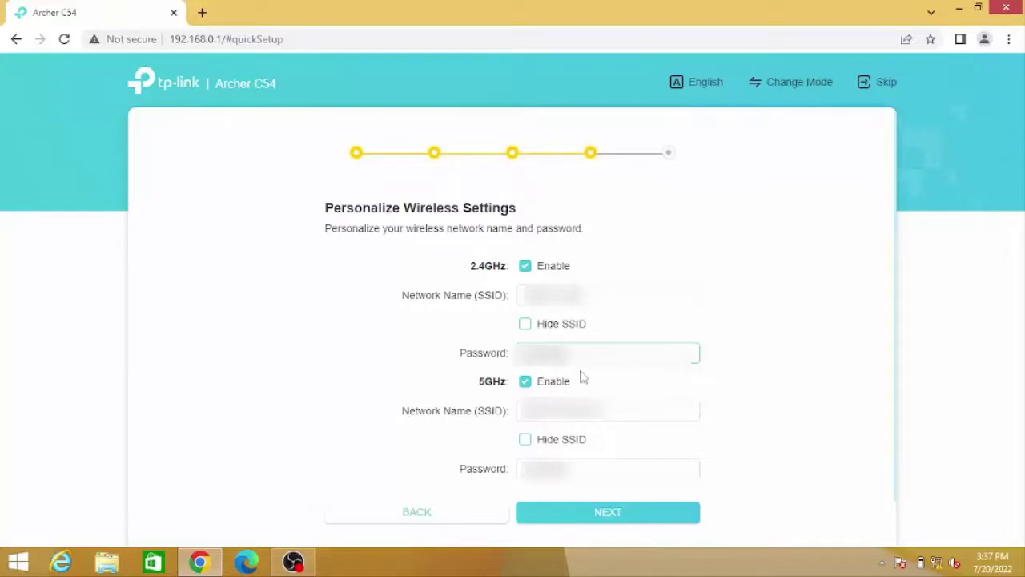
pyautogui.write('6')
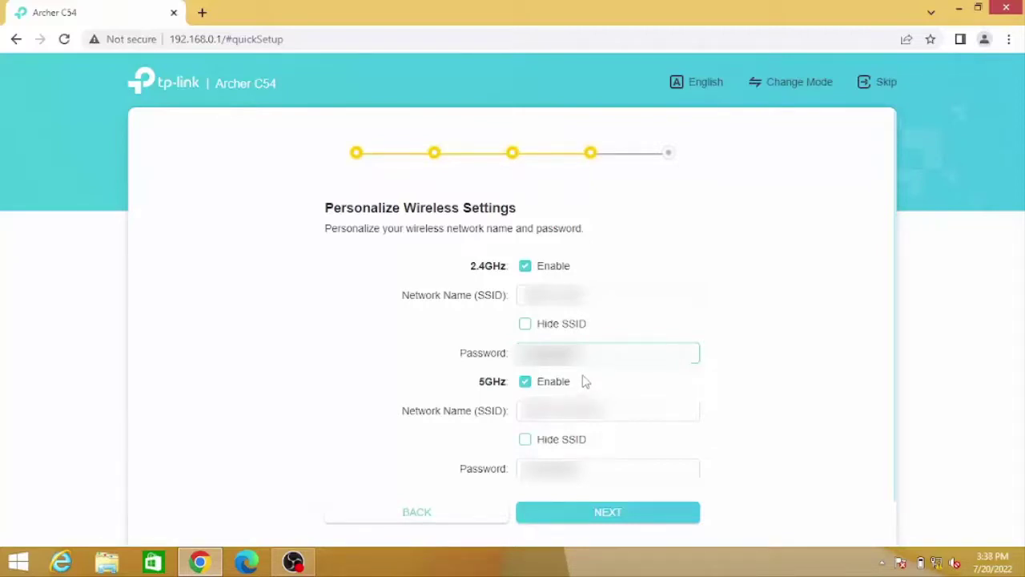
pyautogui.press('Tab')
pyautogui.press('Tab')
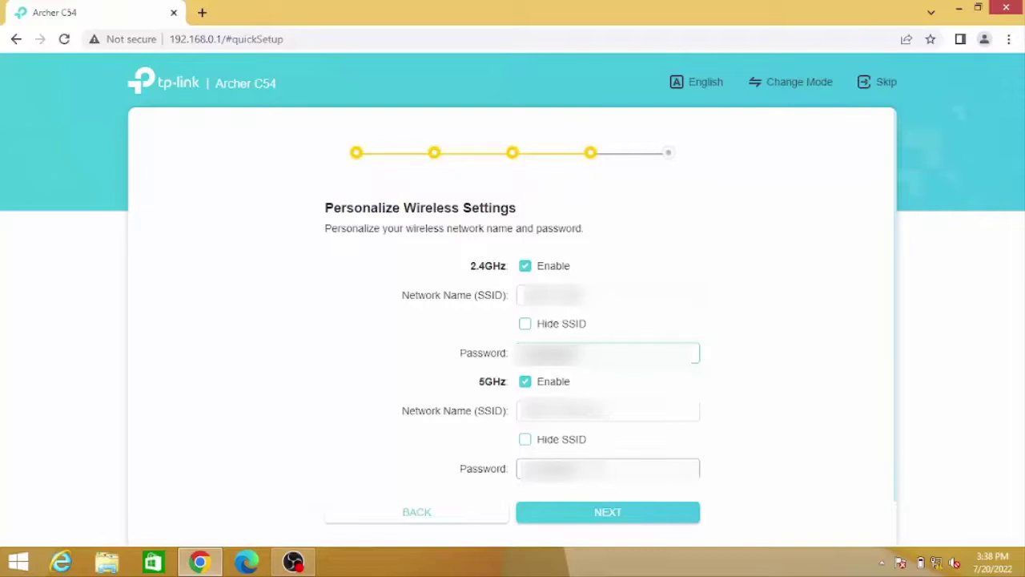
pyautogui.click(602, 514)
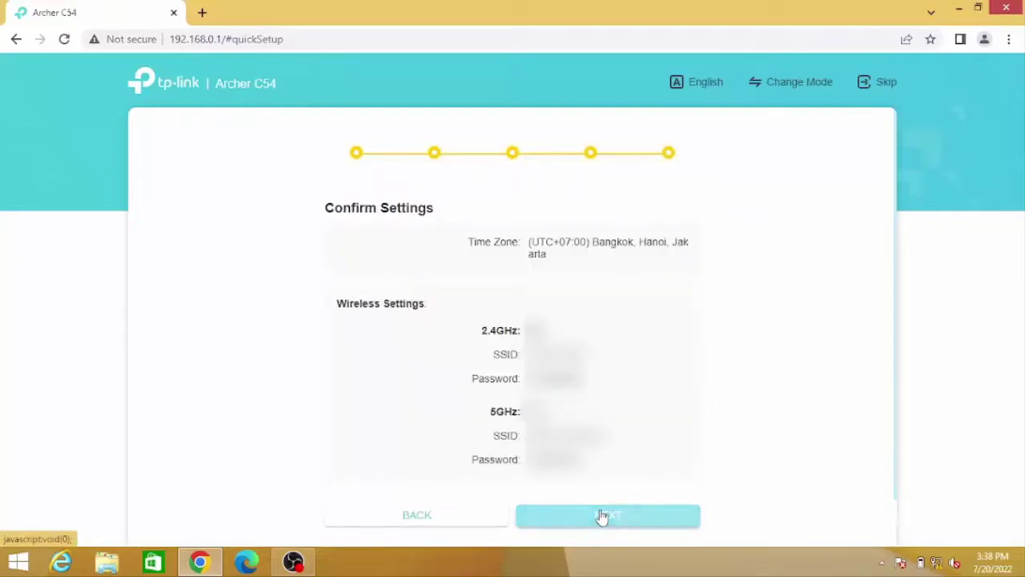
# Apply the confirmed time zone and wireless settings, restarting the router's Wi-Fi
pyautogui.click(602, 515)
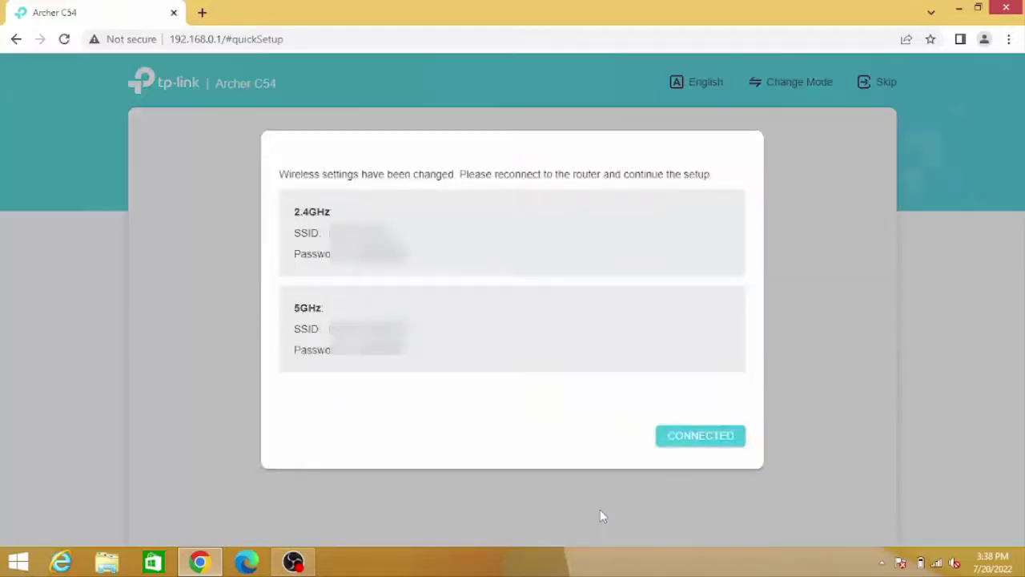
pyautogui.click(707, 437)
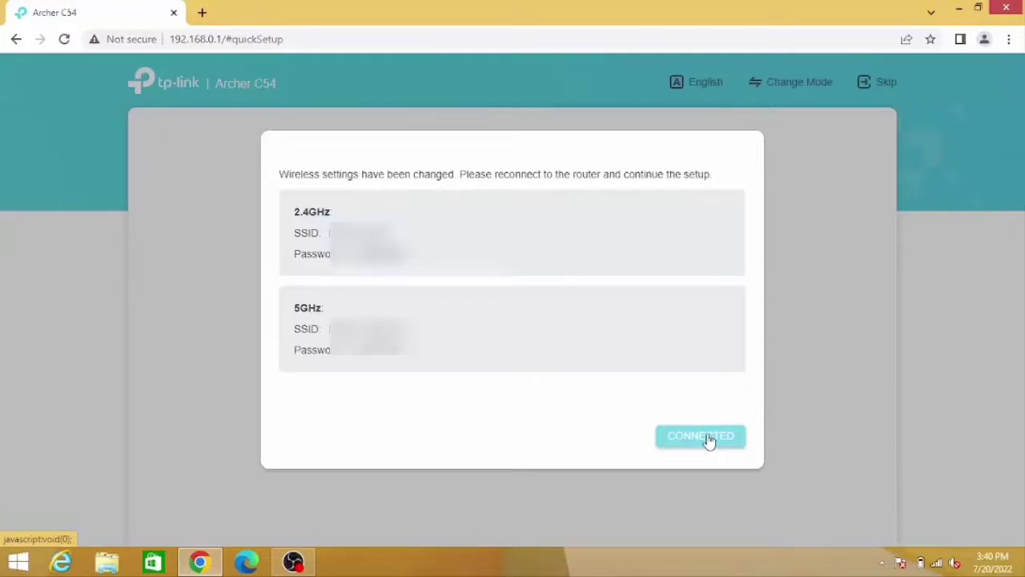
pyautogui.click(709, 440)
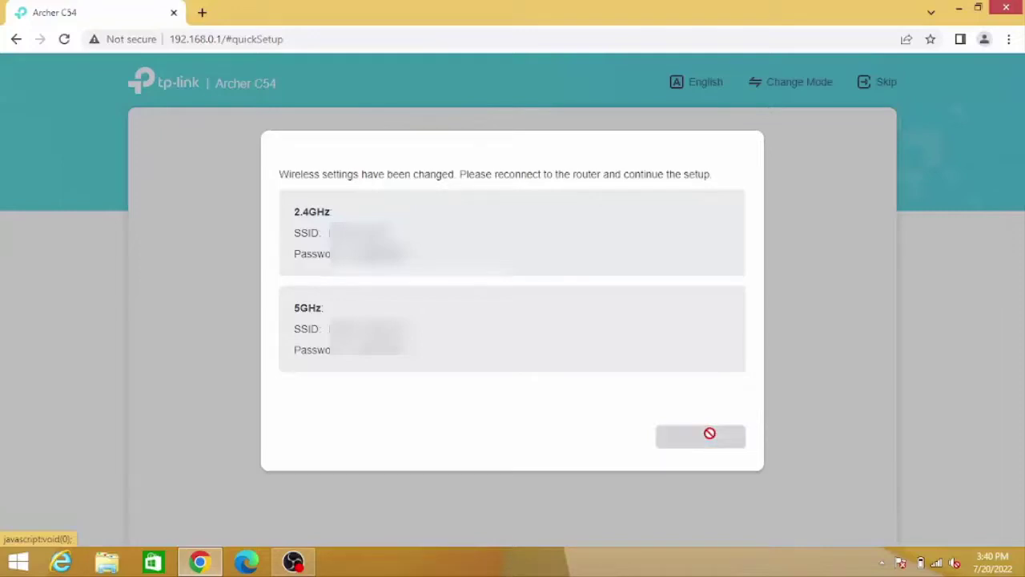
# Expand a network in the Windows Wi-Fi list, then close the list and reload the setup page
pyautogui.click(930, 563)
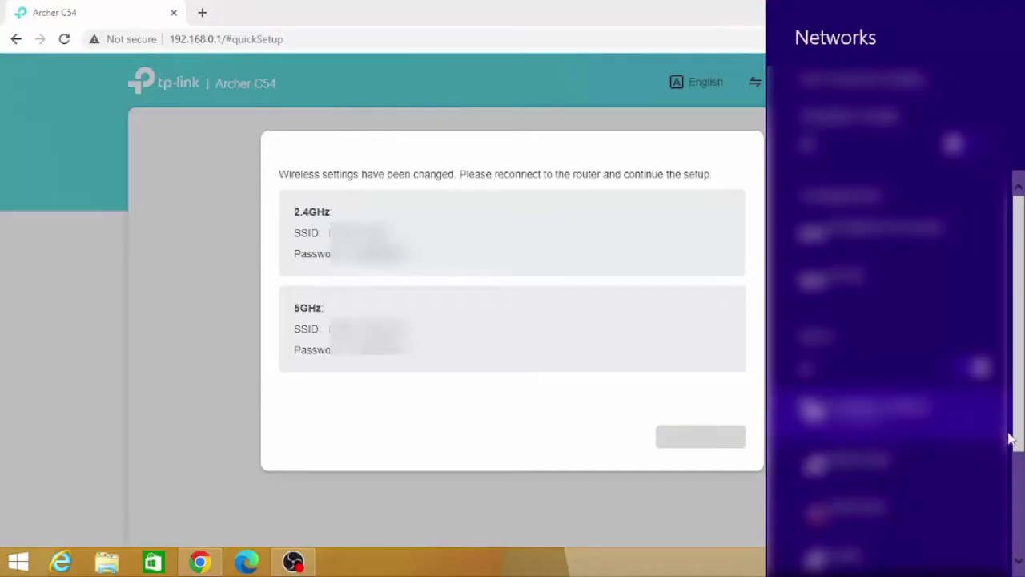
pyautogui.moveTo(1017, 437); pyautogui.dragTo(1007, 386)
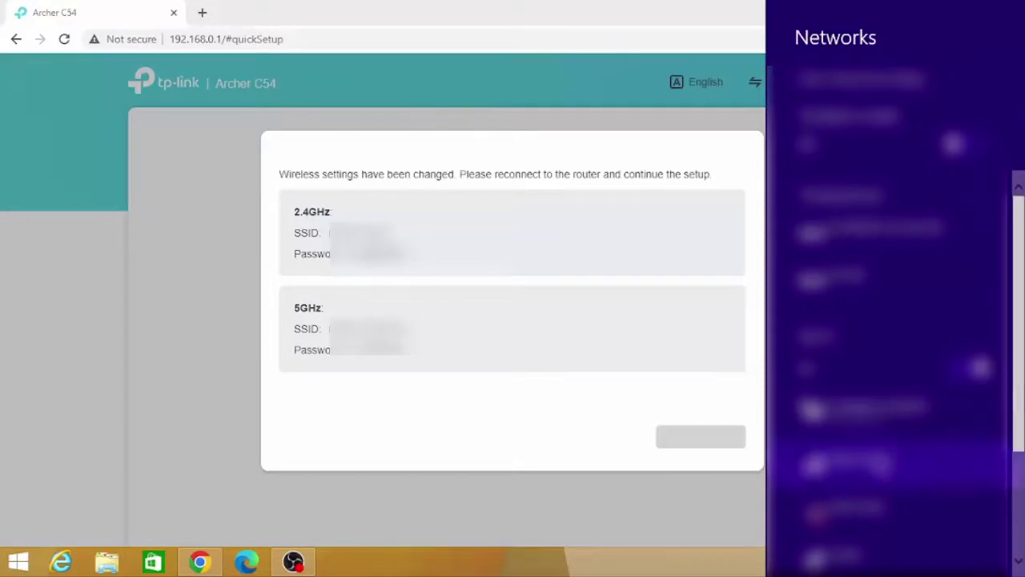
pyautogui.click(857, 512)
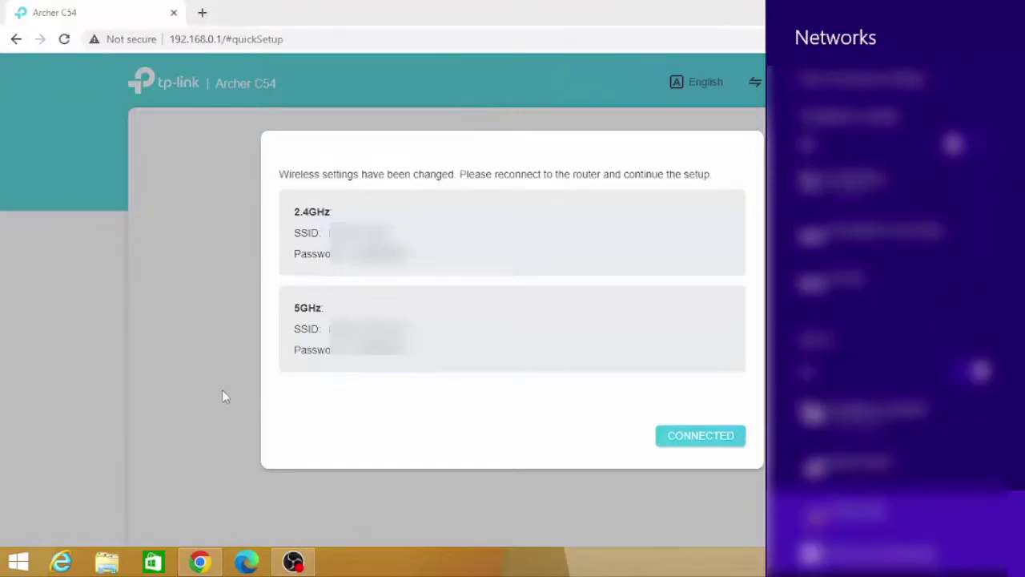
pyautogui.click(194, 224)
pyautogui.click(65, 39)
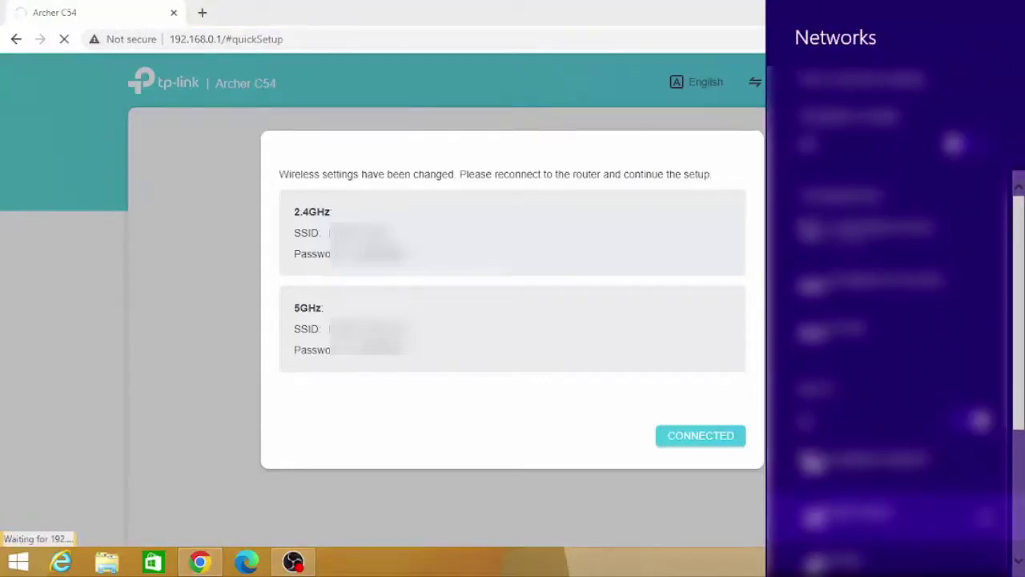
# Find the router's updated Wi-Fi network in the list and connect to it
pyautogui.scroll(-2, 1019, 485)
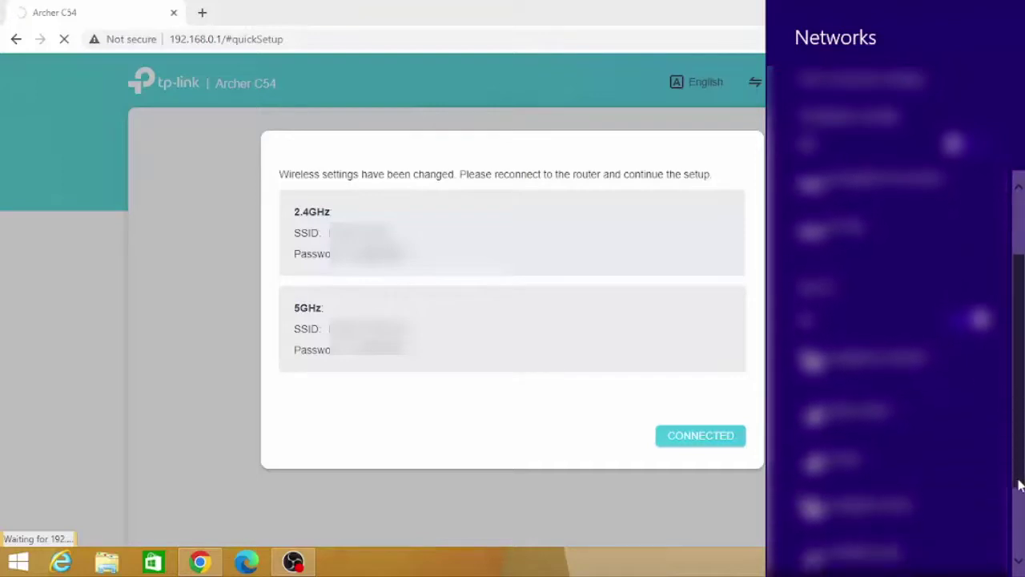
pyautogui.scroll(-2, 1018, 485)
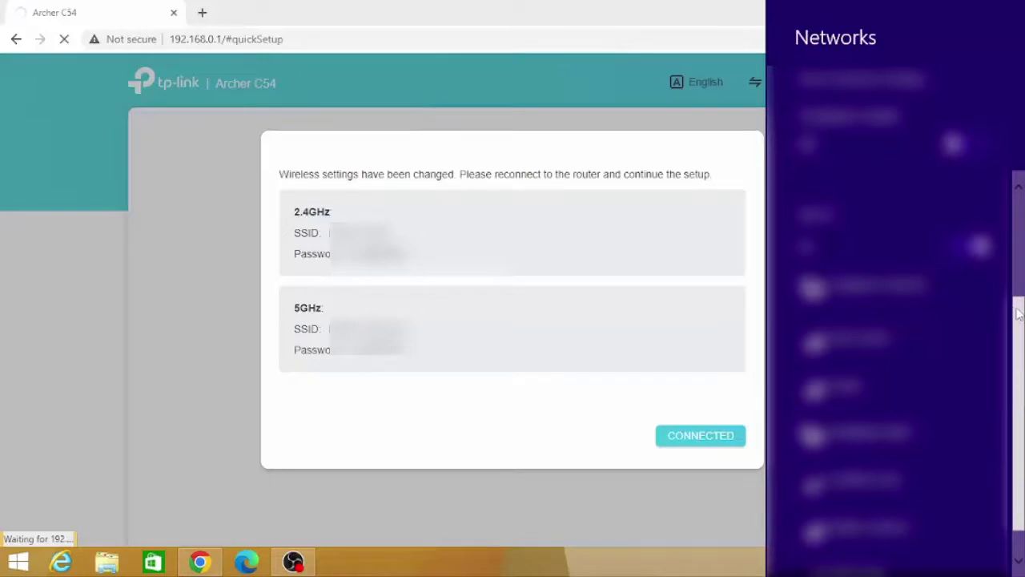
pyautogui.moveTo(1018, 314); pyautogui.dragTo(1018, 411)
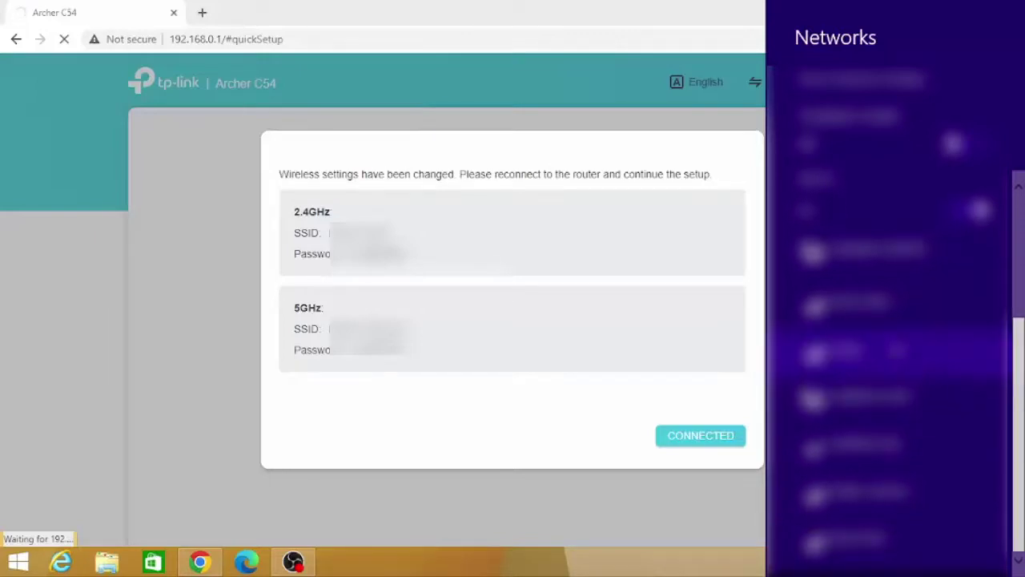
pyautogui.click(809, 306)
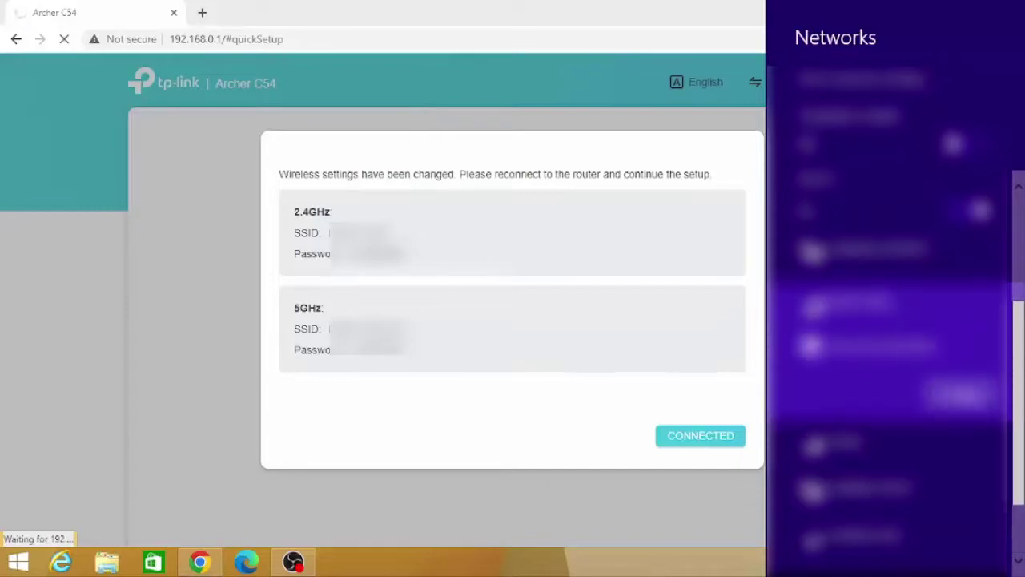
pyautogui.click(969, 397)
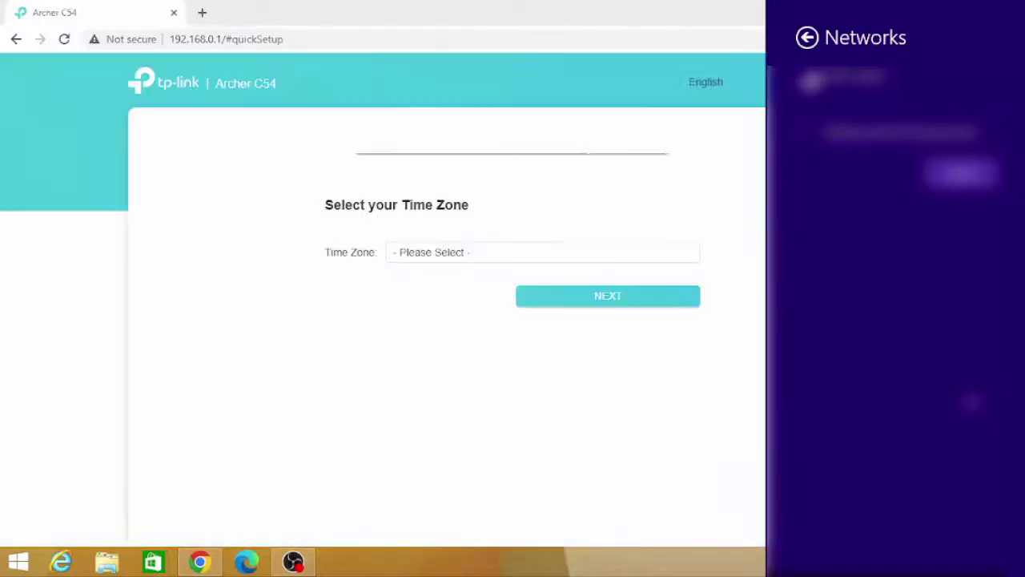
# Close the Networks pane, accept the Bangkok time zone, retry the port check, then skip it
pyautogui.click(584, 371)
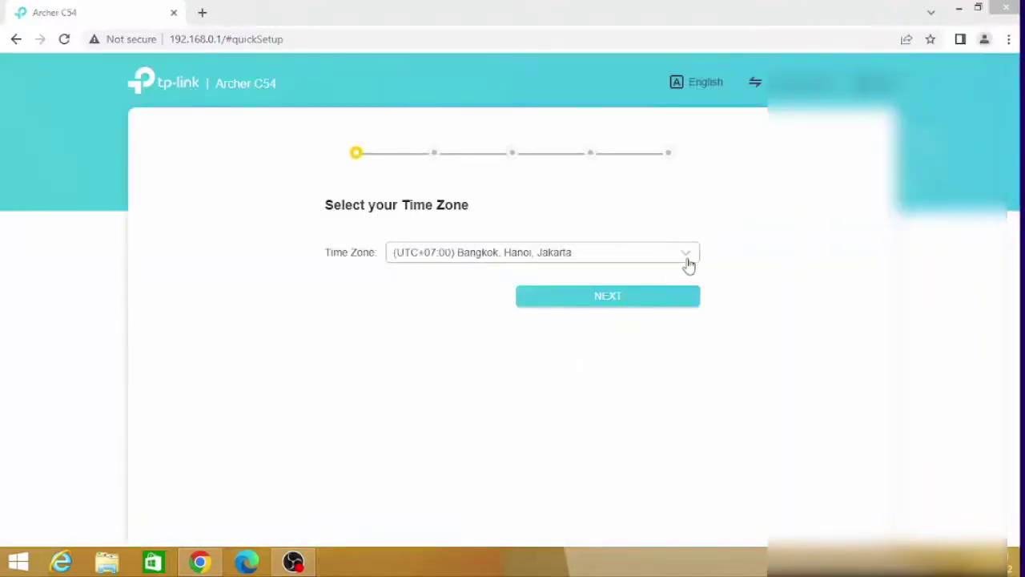
pyautogui.click(664, 302)
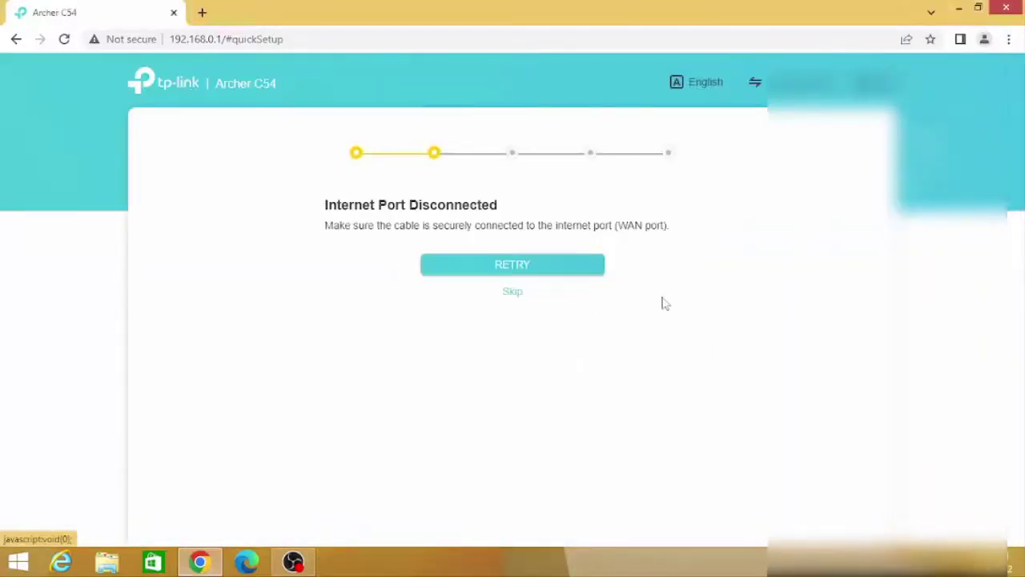
pyautogui.click(521, 276)
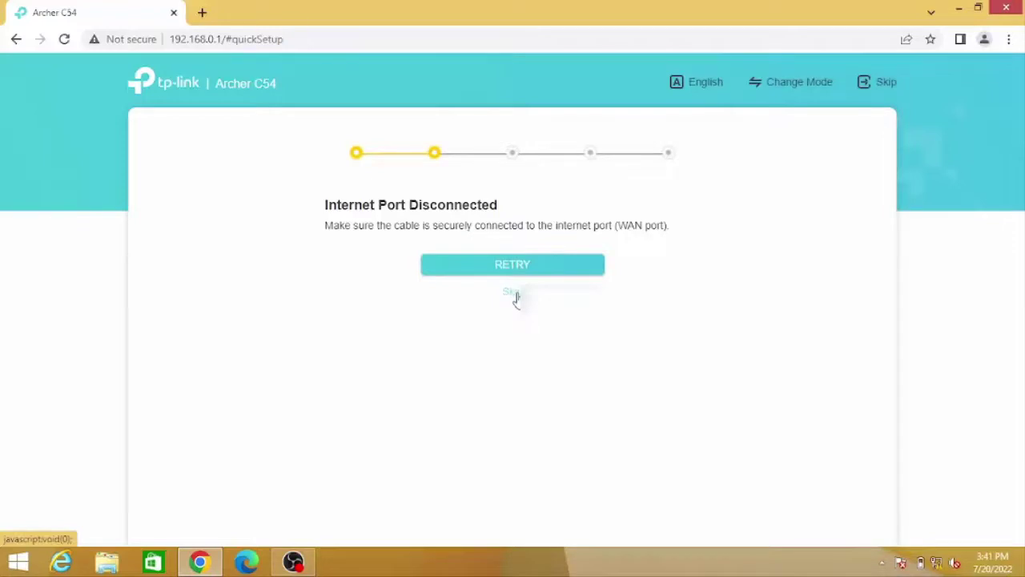
pyautogui.click(512, 292)
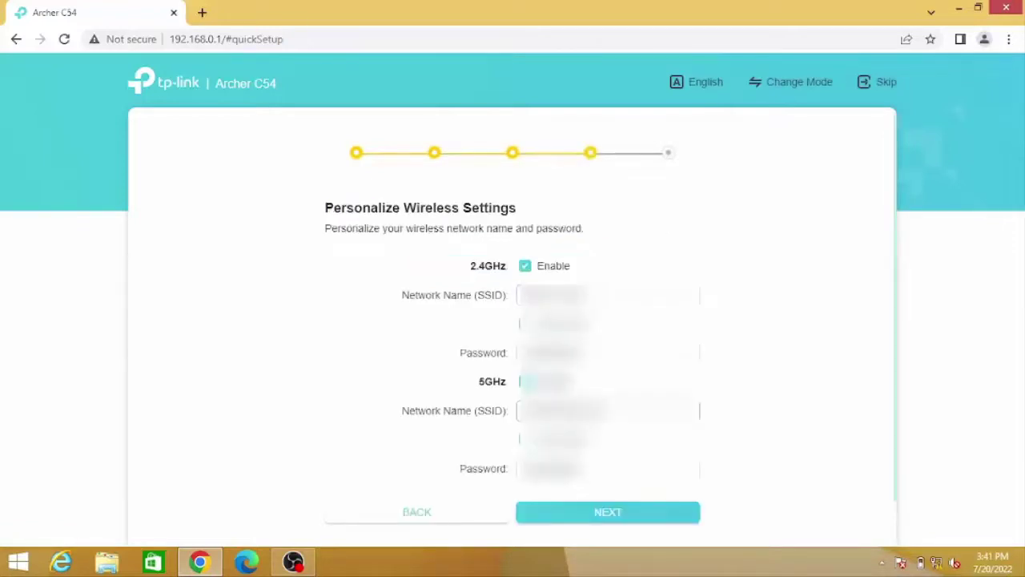
# Keep the wireless settings, apply them on Confirm Settings, and skip the No Internet Connection notice
pyautogui.click(614, 516)
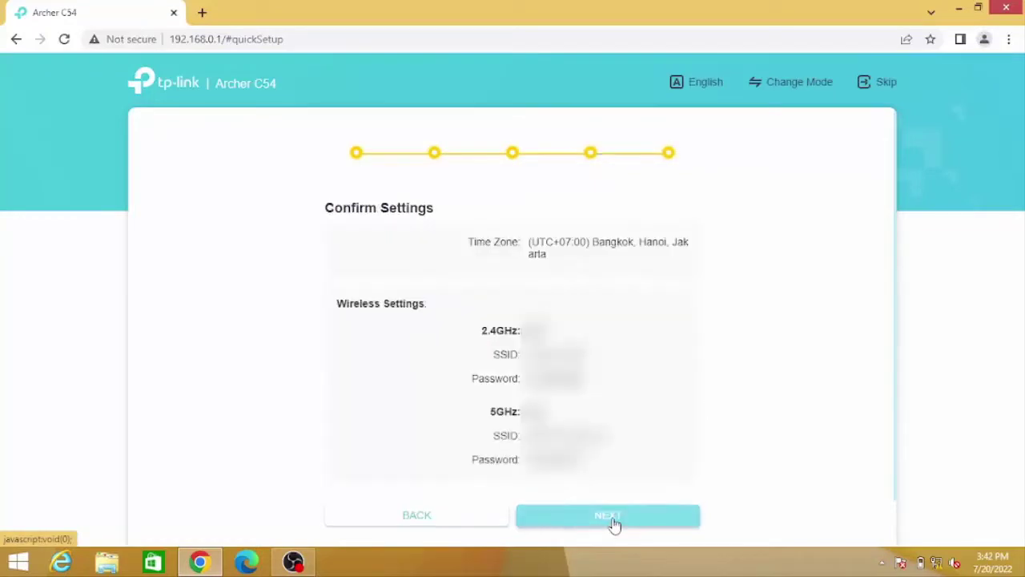
pyautogui.click(614, 516)
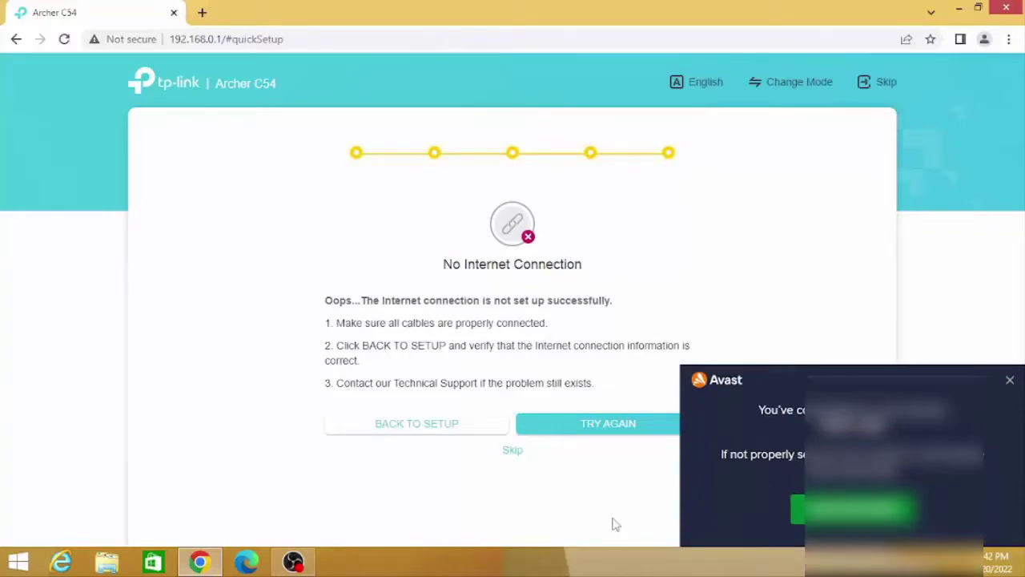
pyautogui.click(513, 452)
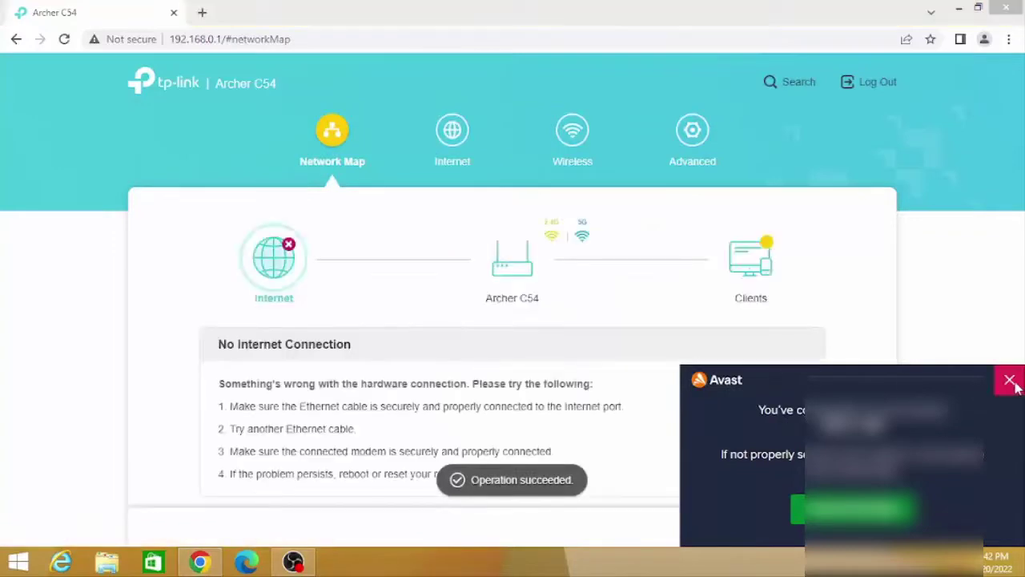
# Dismiss the Avast notice and view the Internet page's Dynamic IP connection type options
pyautogui.click(1010, 380)
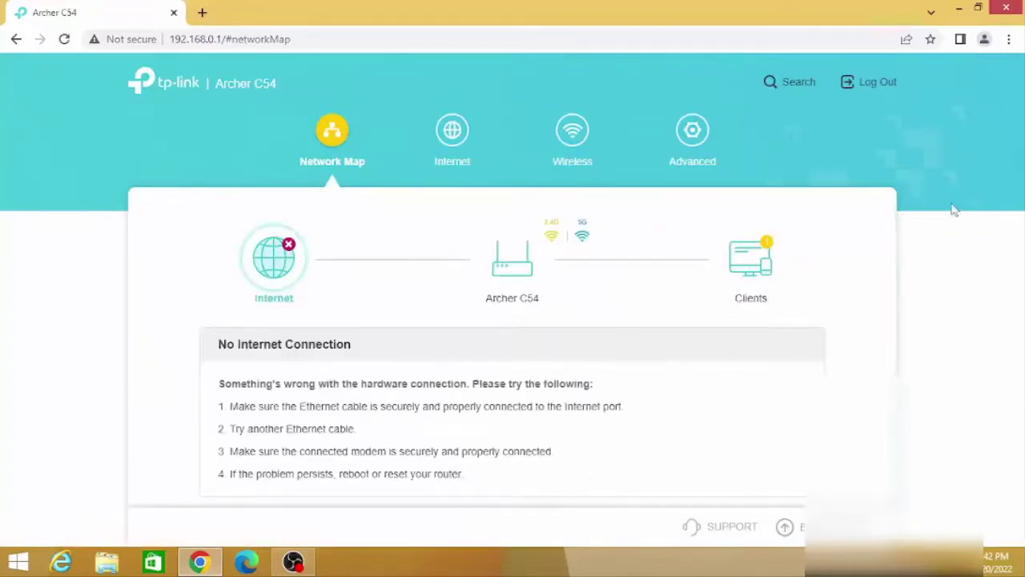
pyautogui.click(449, 134)
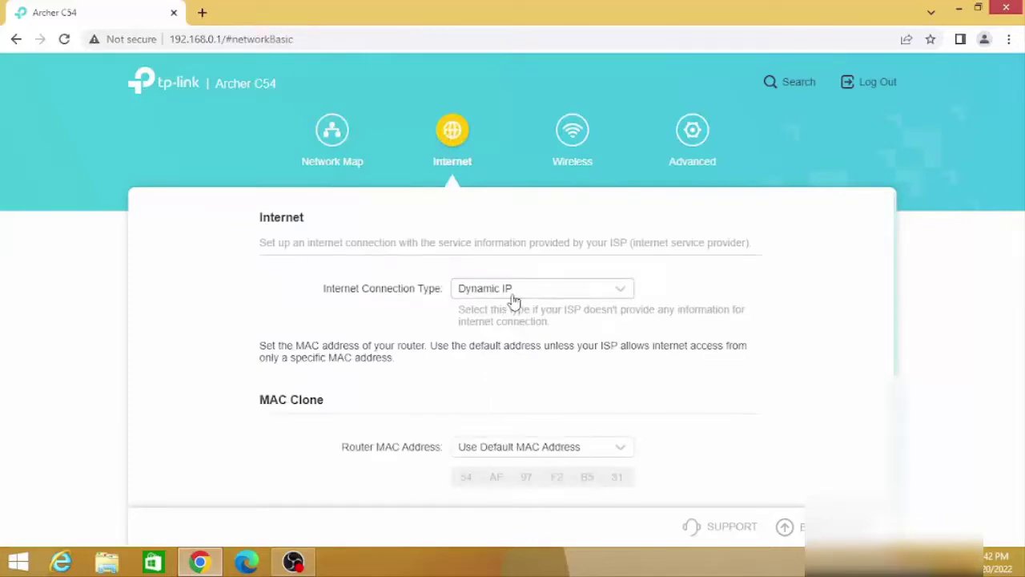
pyautogui.click(512, 293)
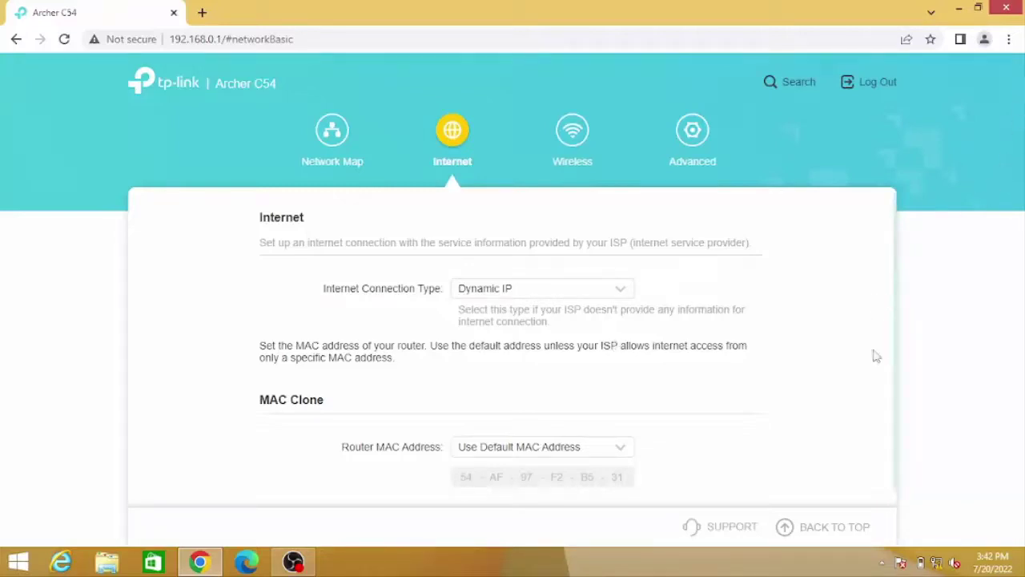
pyautogui.moveTo(893, 360)
pyautogui.mouseDown()
pyautogui.moveTo(895, 408)
pyautogui.moveTo(894, 348)
pyautogui.mouseUp()
pyautogui.rightClick(895, 314)
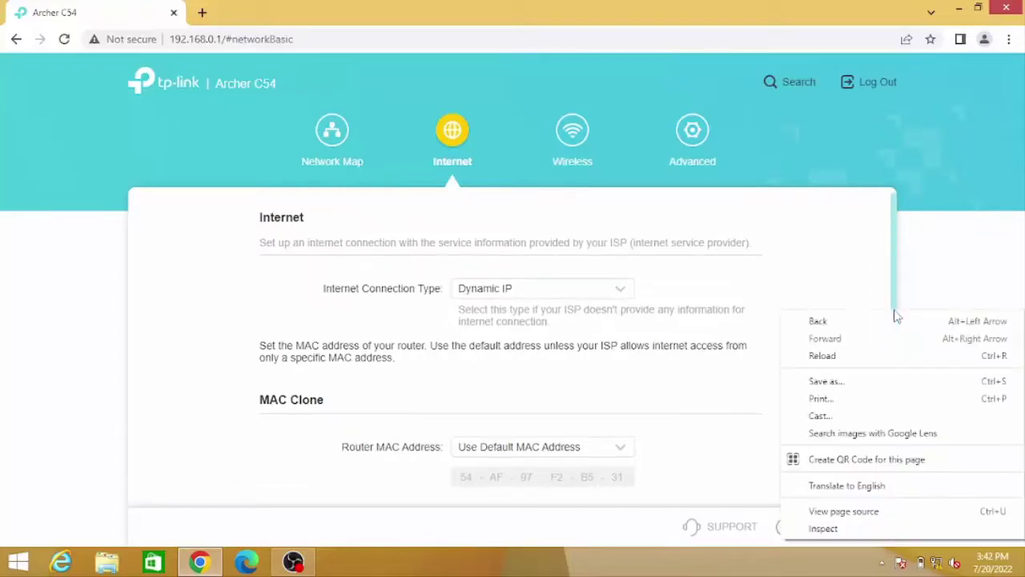
pyautogui.click(714, 391)
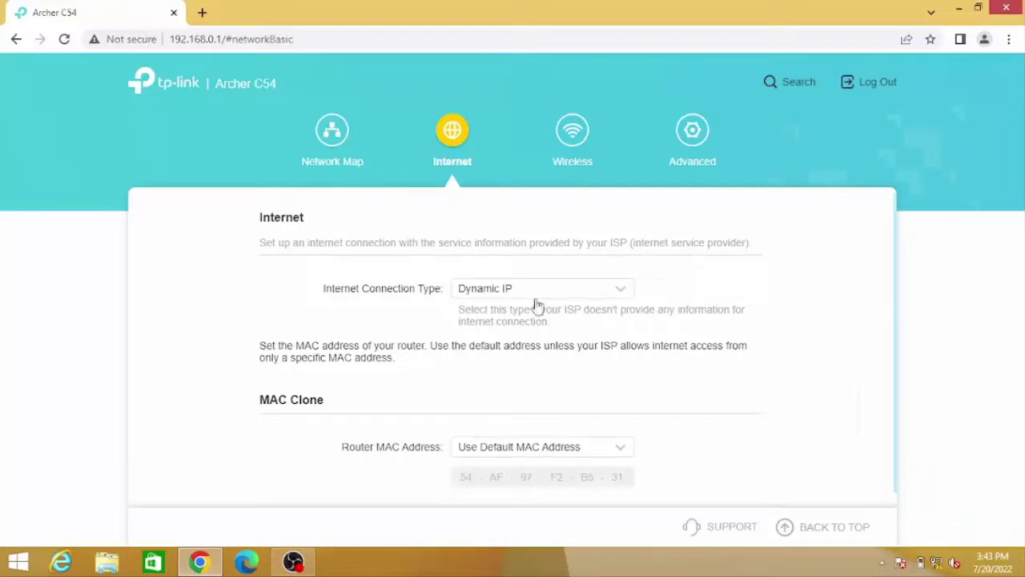
# Visit the Network Map and Internet pages, ending on Wireless Settings
pyautogui.click(326, 151)
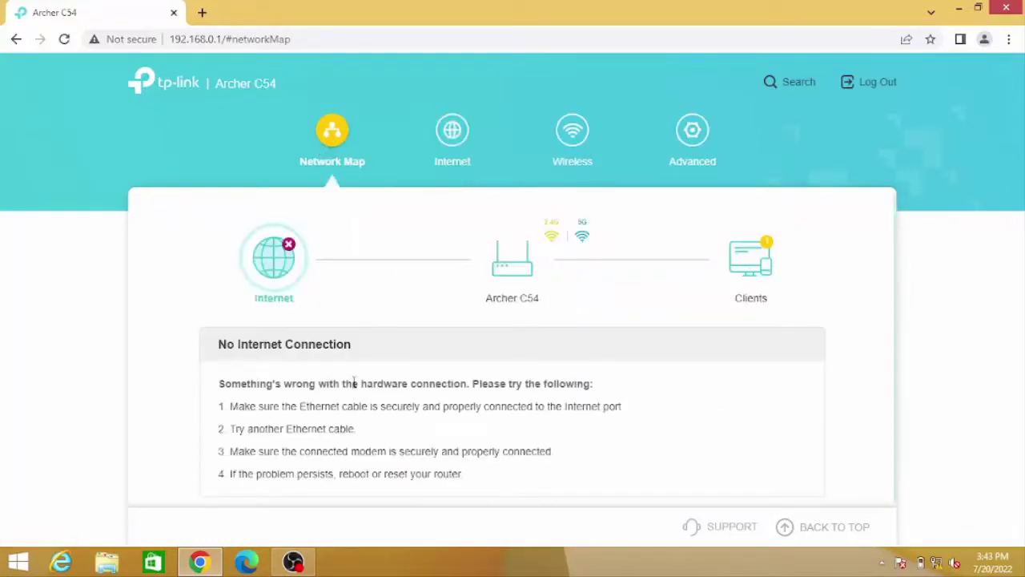
pyautogui.click(452, 138)
pyautogui.click(592, 152)
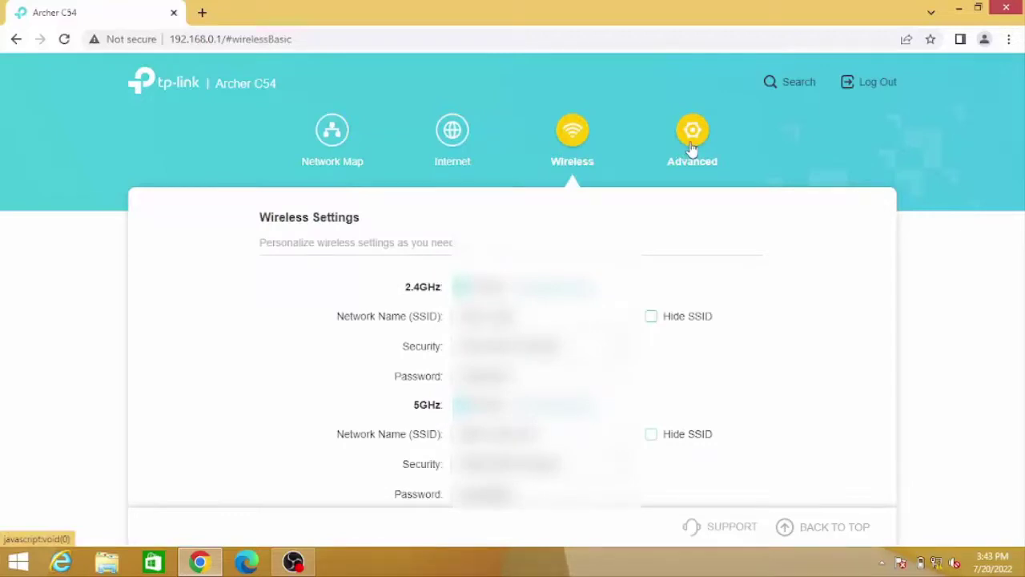
# Choose Access Point Mode on the Advanced > Operation Mode page and save it
pyautogui.click(693, 150)
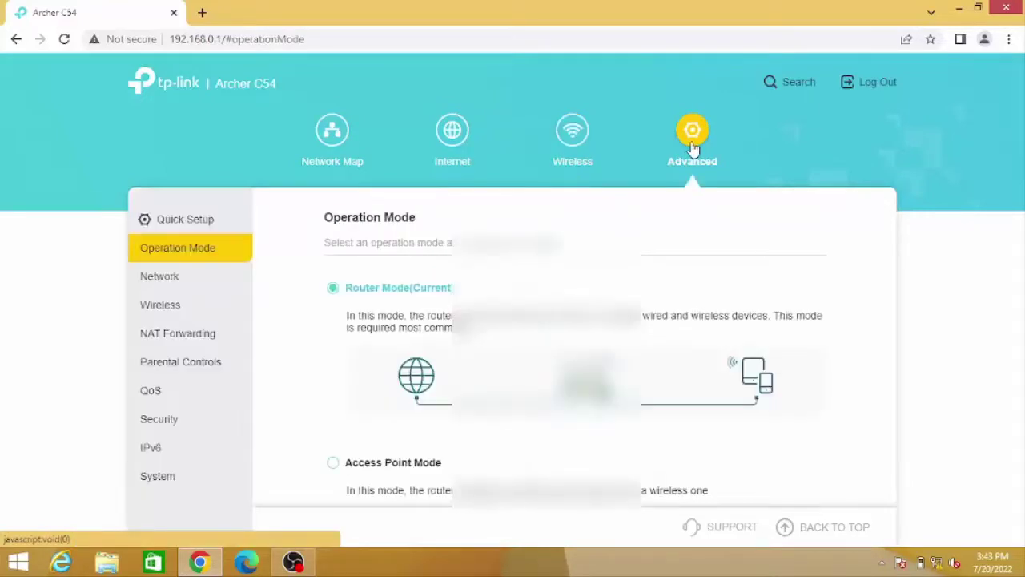
pyautogui.click(167, 278)
pyautogui.click(185, 259)
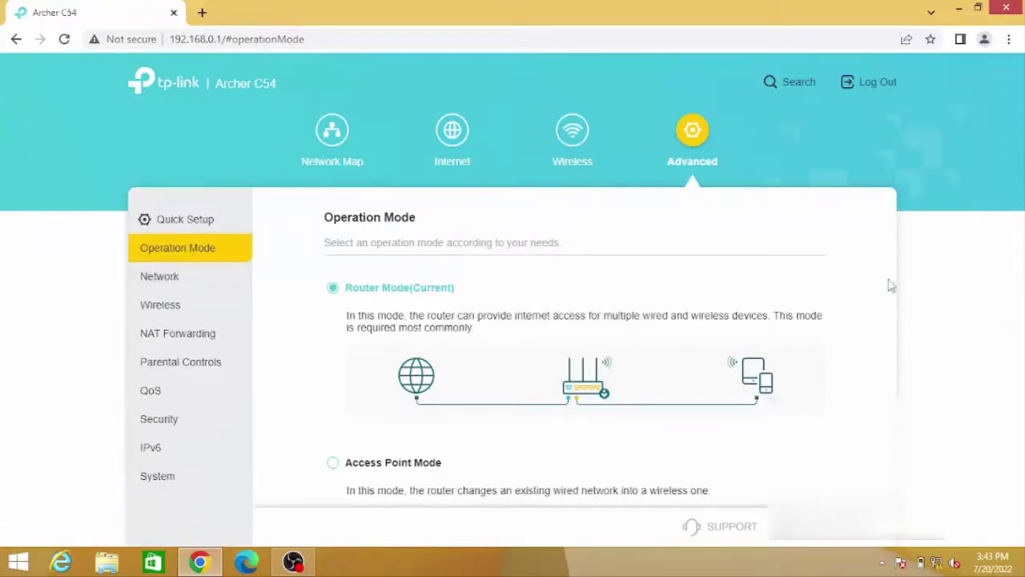
pyautogui.moveTo(896, 283); pyautogui.dragTo(894, 427)
pyautogui.scroll(2, 881, 361)
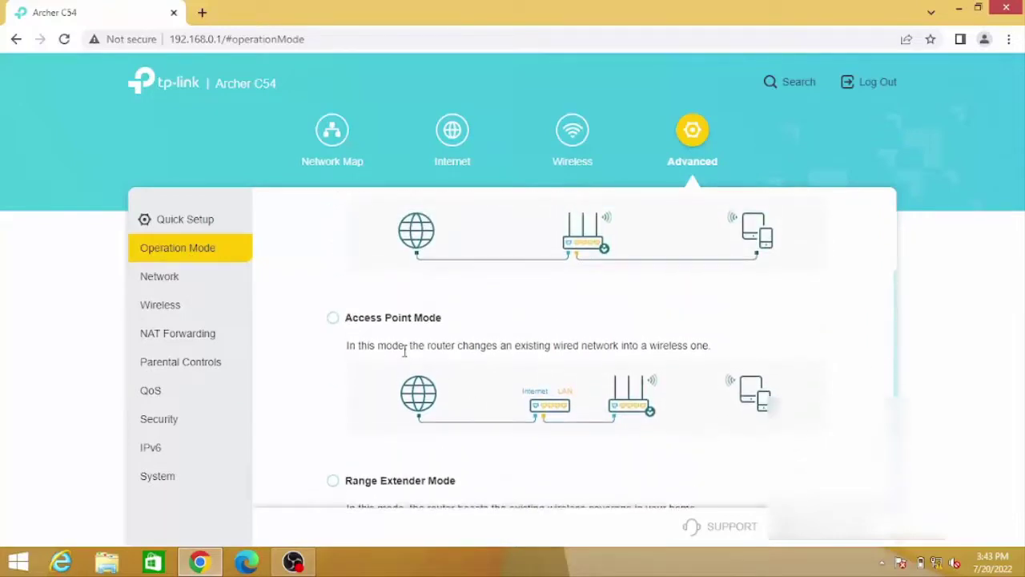
pyautogui.click(339, 319)
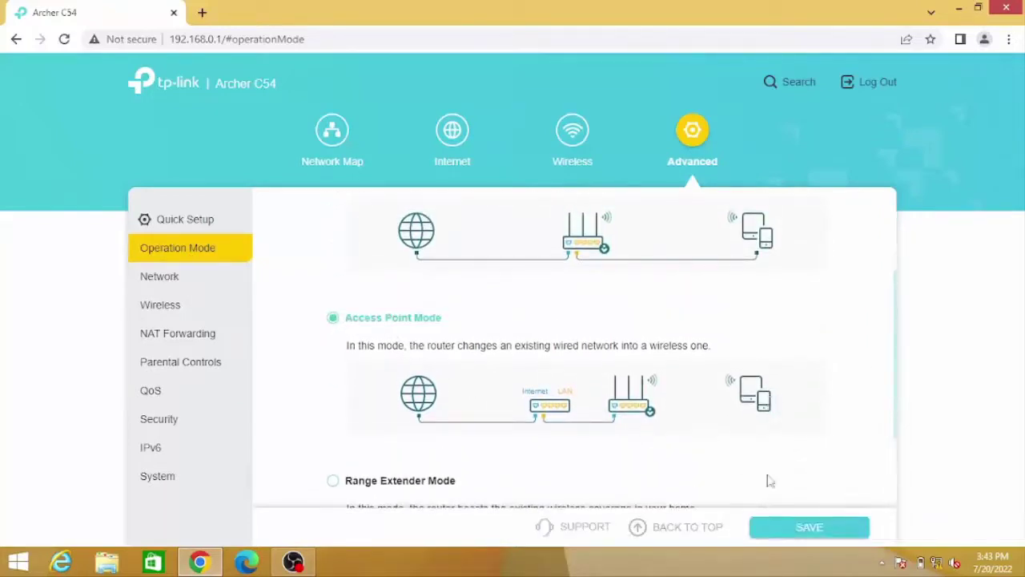
pyautogui.click(812, 529)
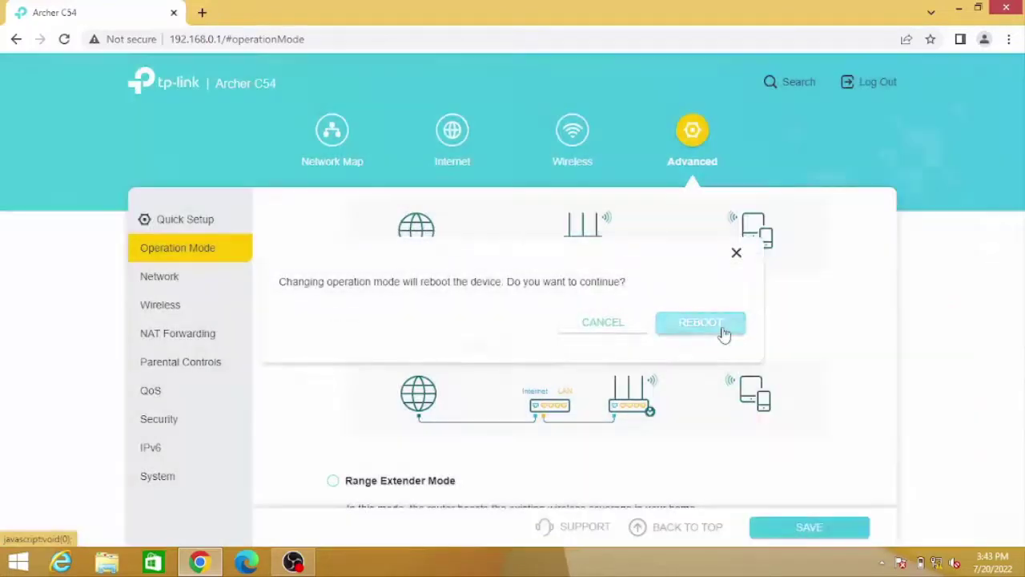
# Confirm REBOOT so the router restarts in Access Point mode
pyautogui.click(698, 322)
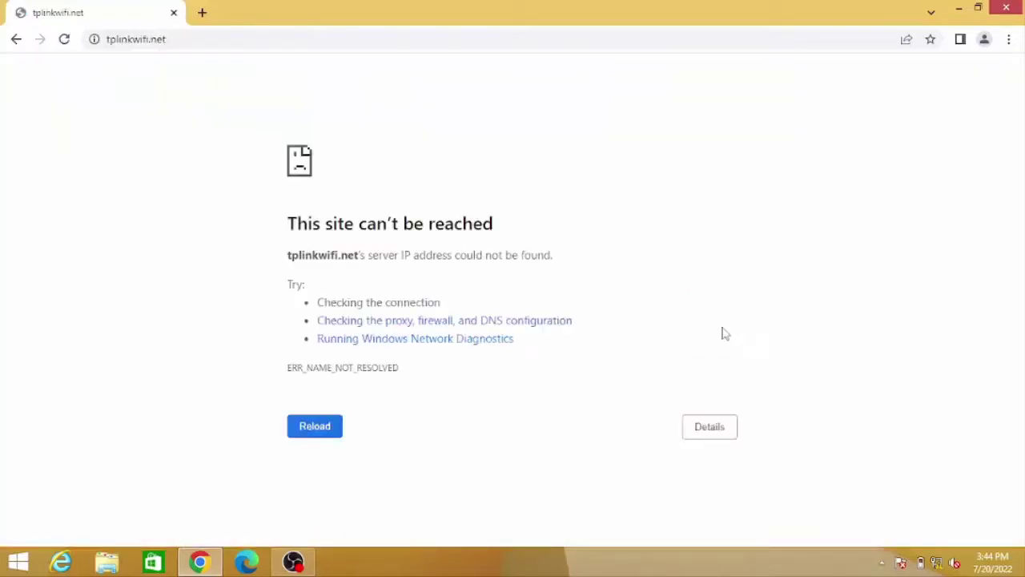
# Retry loading tplinkwifi.net repeatedly while it remains unreachable
pyautogui.click(66, 41)
pyautogui.click(68, 45)
pyautogui.click(67, 45)
pyautogui.click(66, 41)
pyautogui.click(65, 42)
pyautogui.click(67, 43)
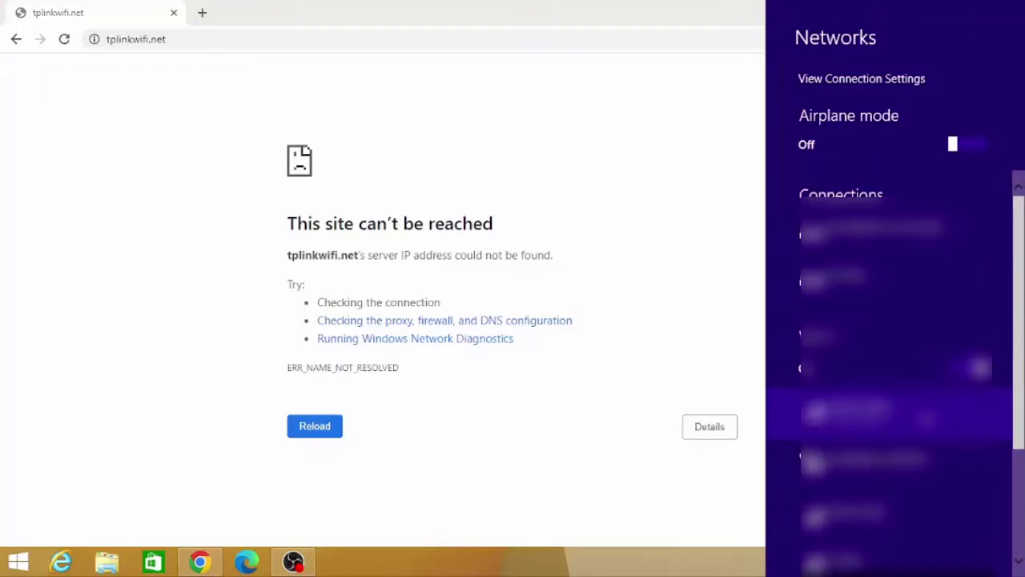
# Connect to the router's Wi-Fi network and reload tplinkwifi.net
pyautogui.click(849, 412)
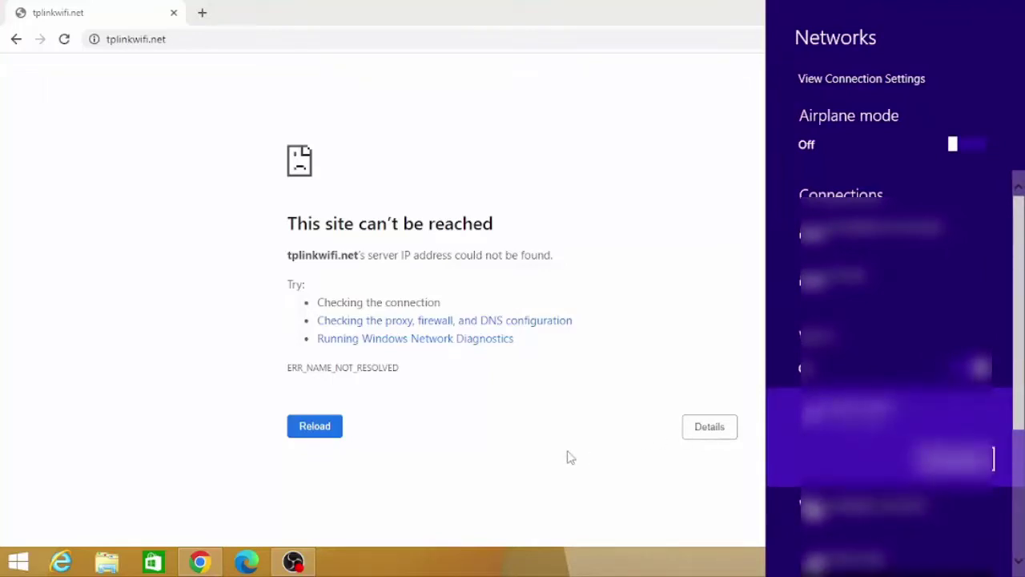
pyautogui.click(314, 426)
pyautogui.click(316, 429)
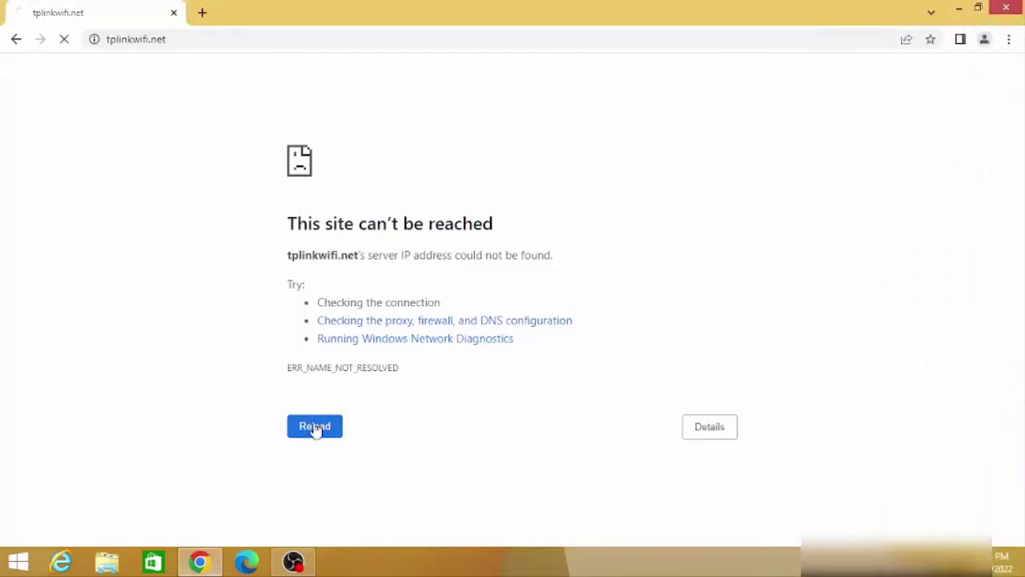